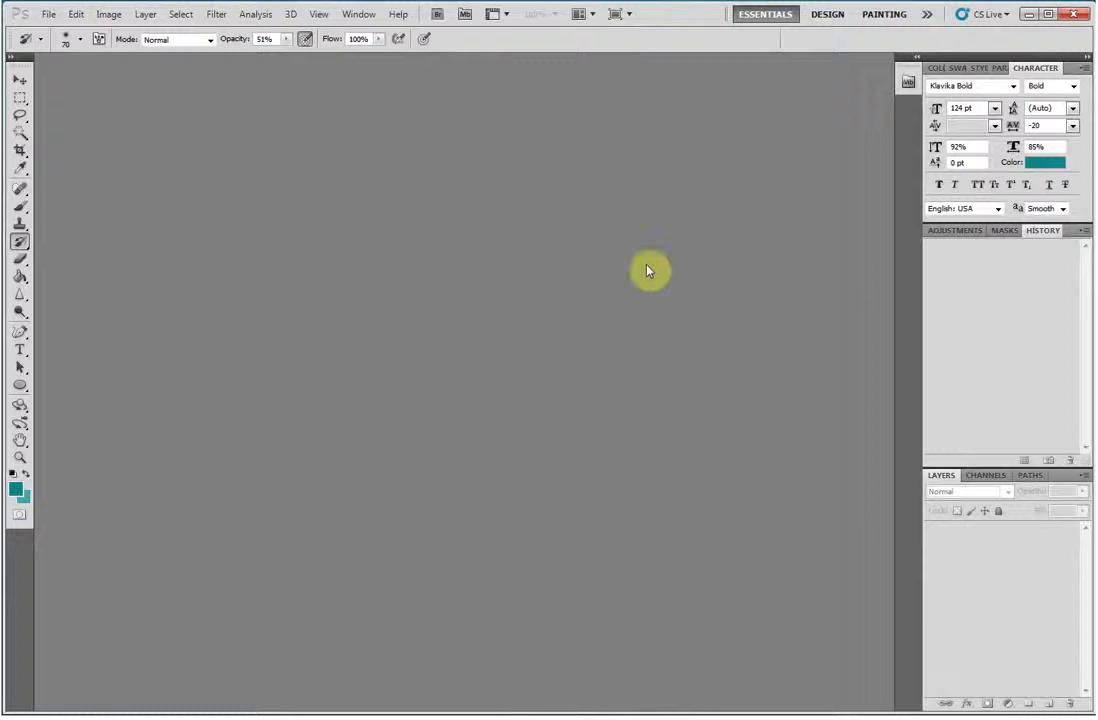
Step: Create a new 600×600 px document with a transparent background
click(47, 18)
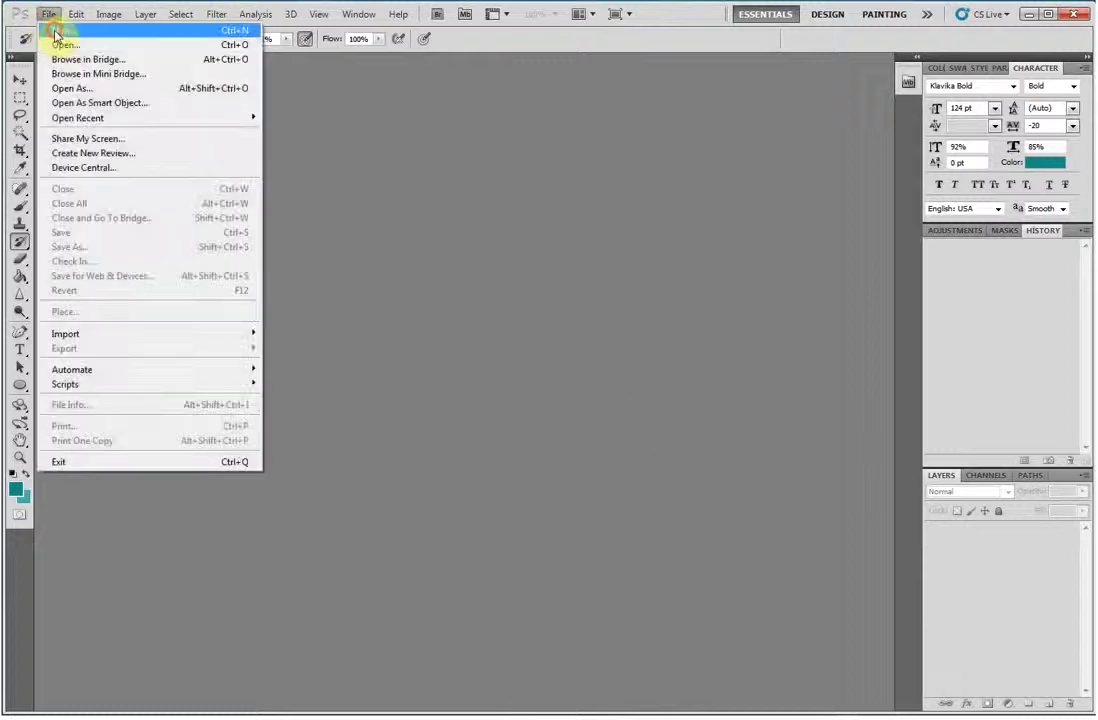
click(50, 42)
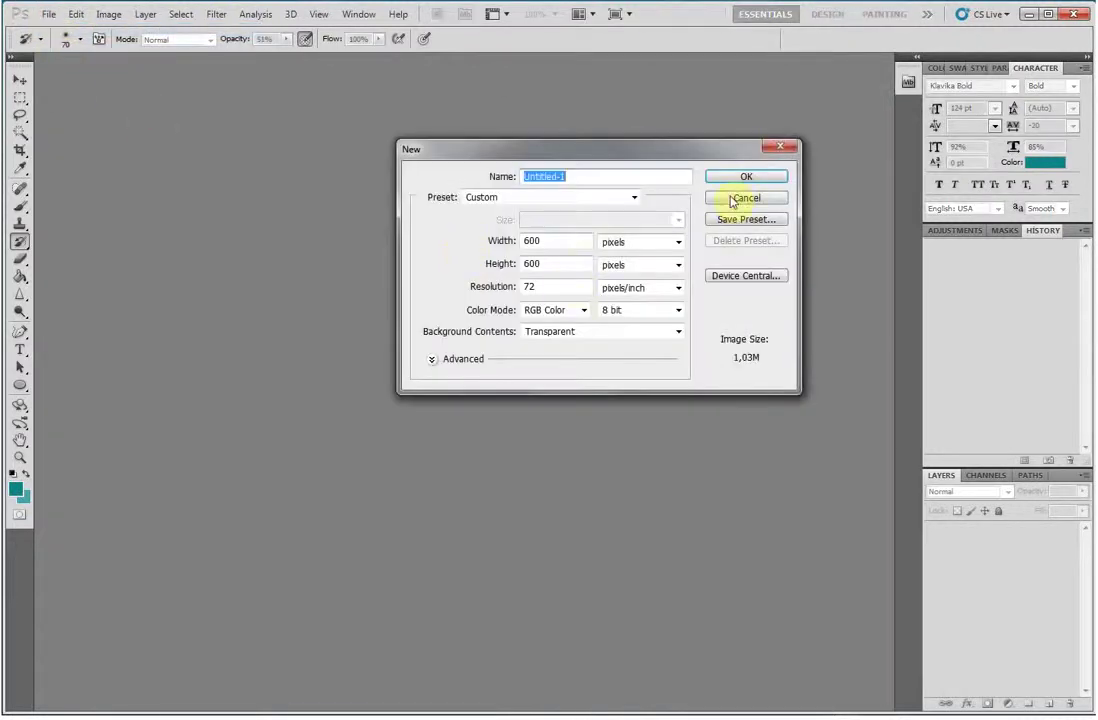
click(767, 176)
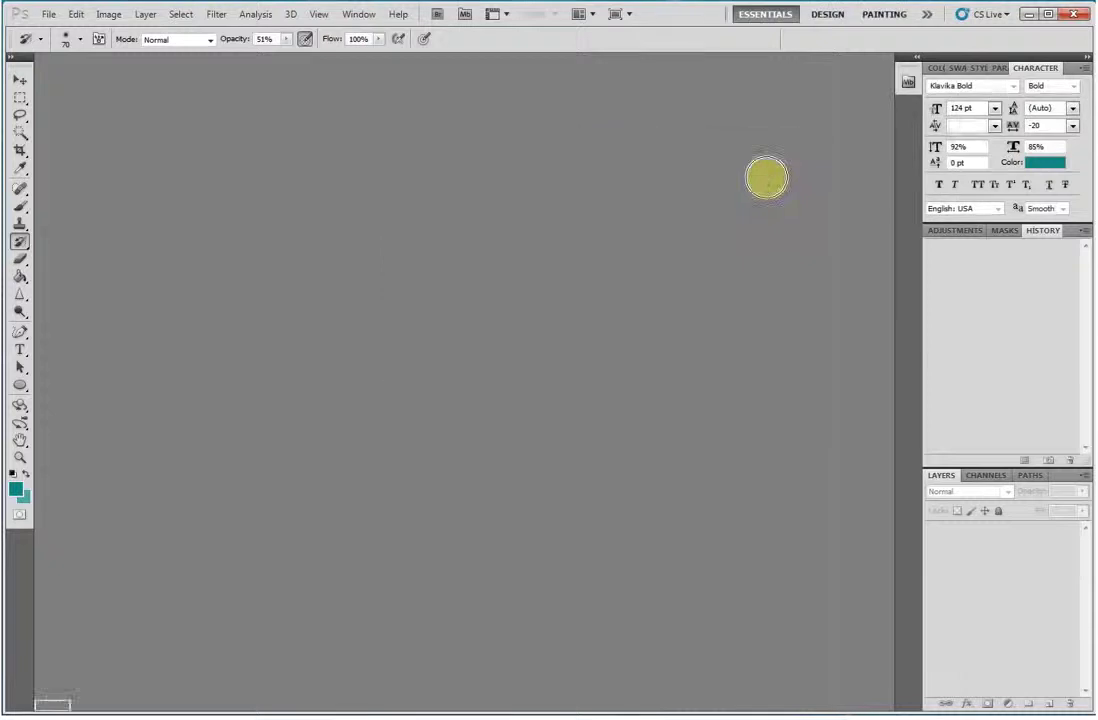
Step: Add a text box reading 'cyberwarrior' across the upper canvas
click(27, 351)
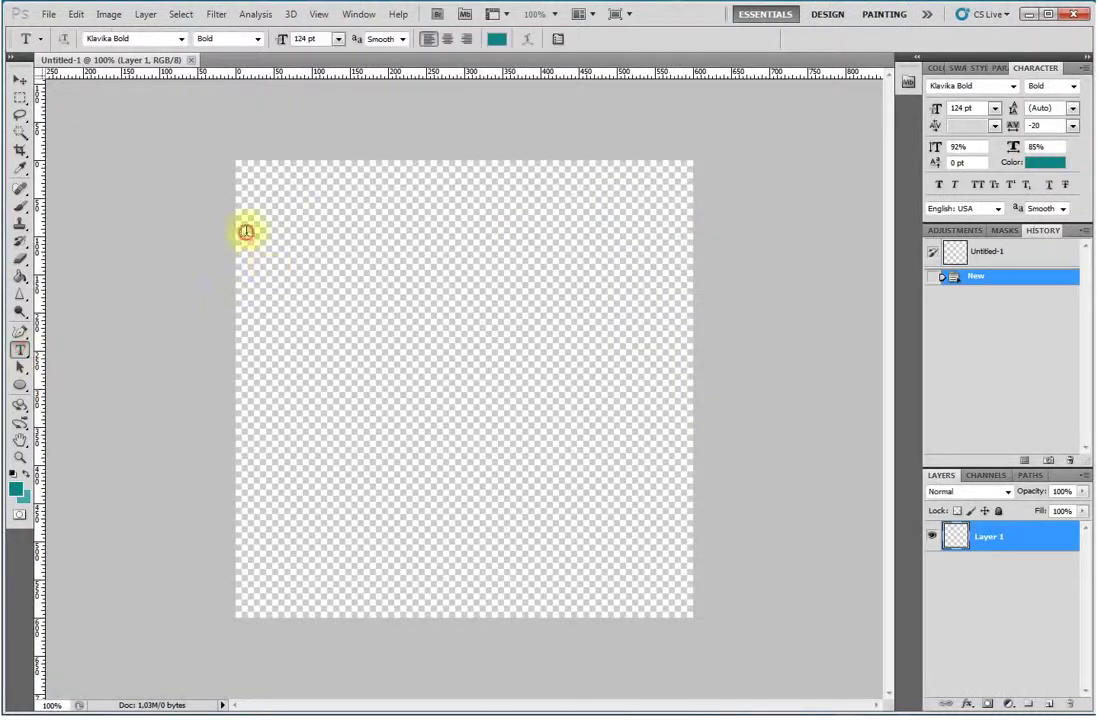
drag(246, 232, 631, 421)
drag(707, 465, 707, 465)
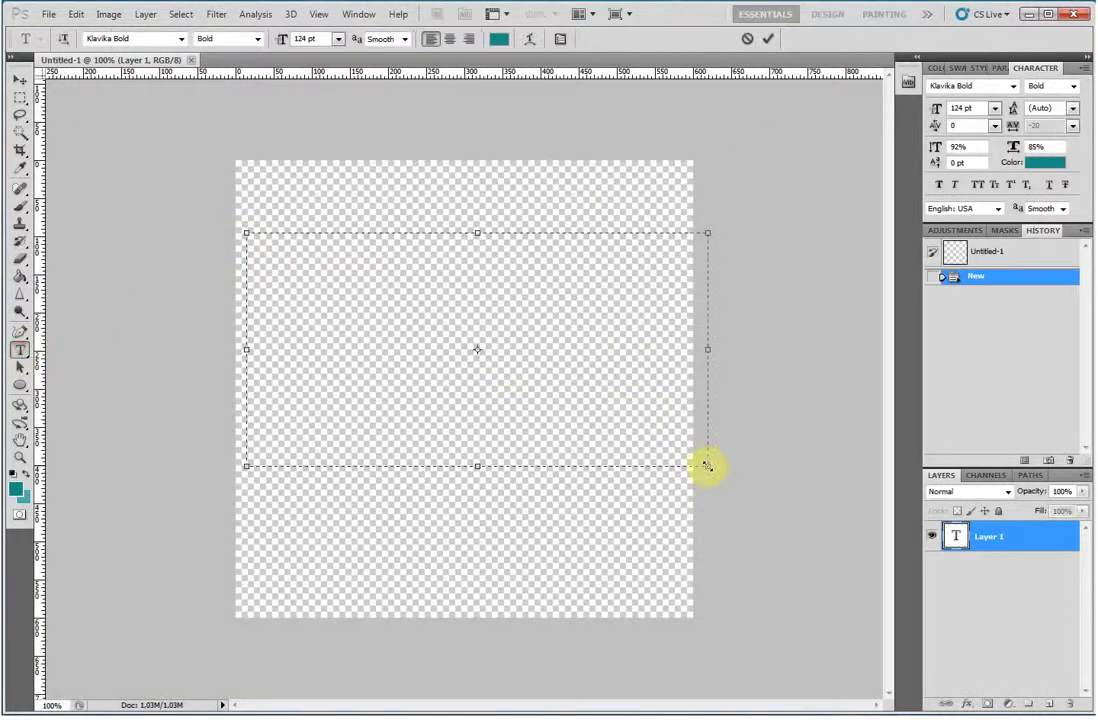
text(cyberwarrior)
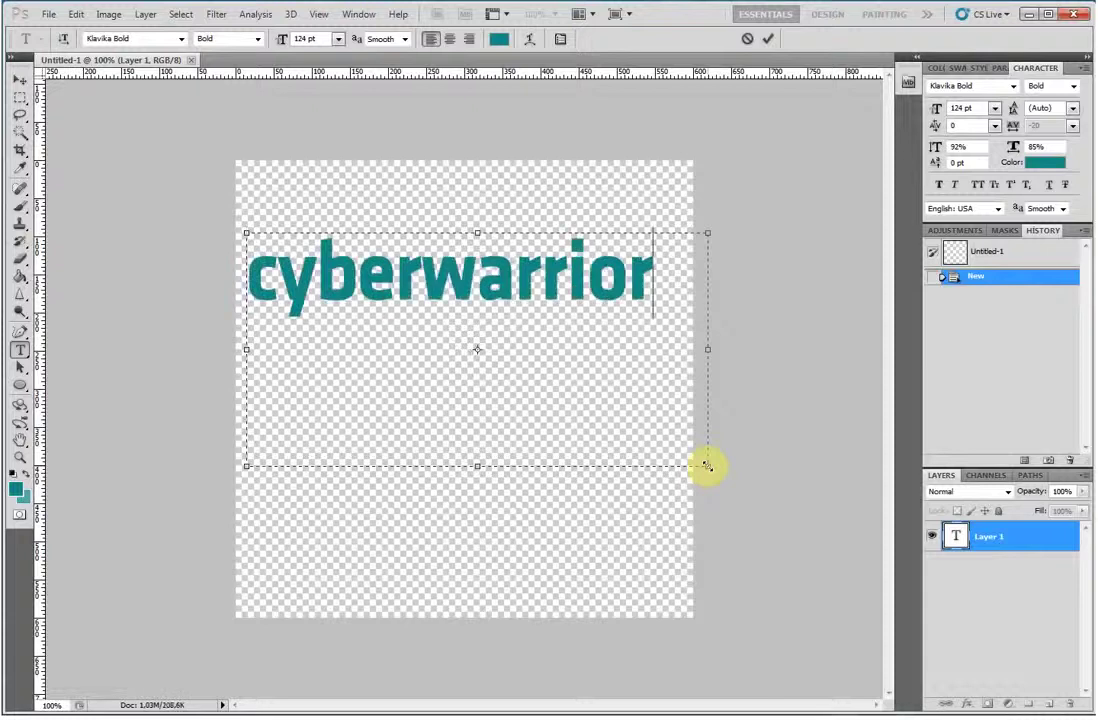
Step: Commit the text, shift it slightly right and down, and rasterize the type layer
click(20, 79)
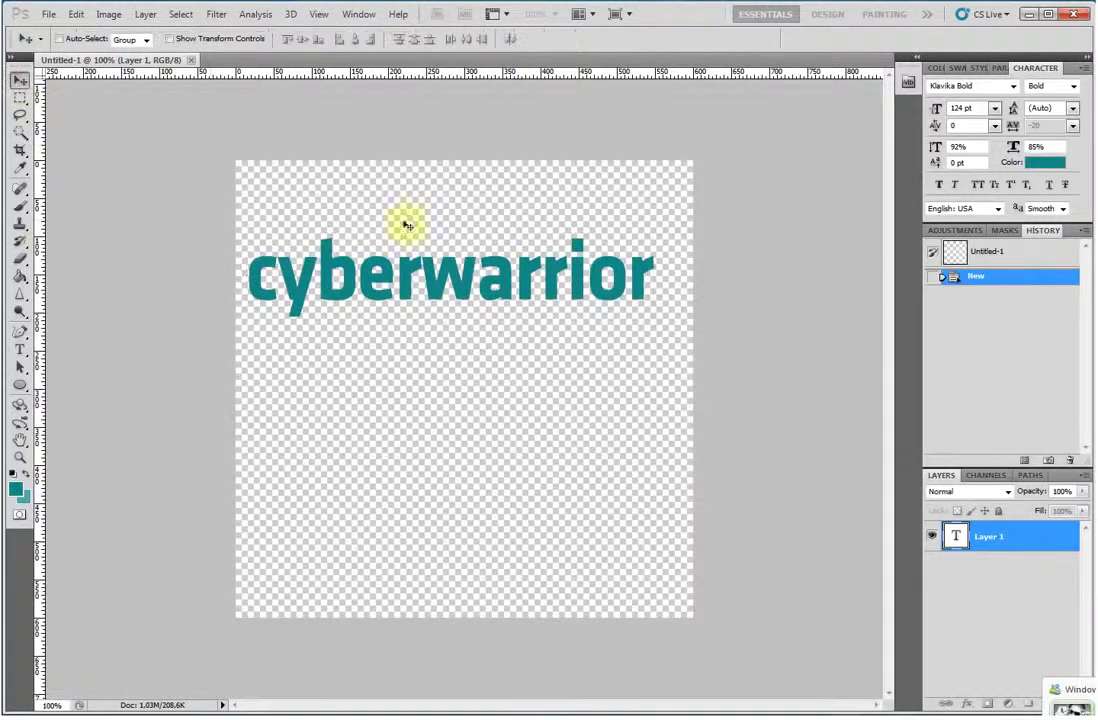
drag(496, 270, 510, 285)
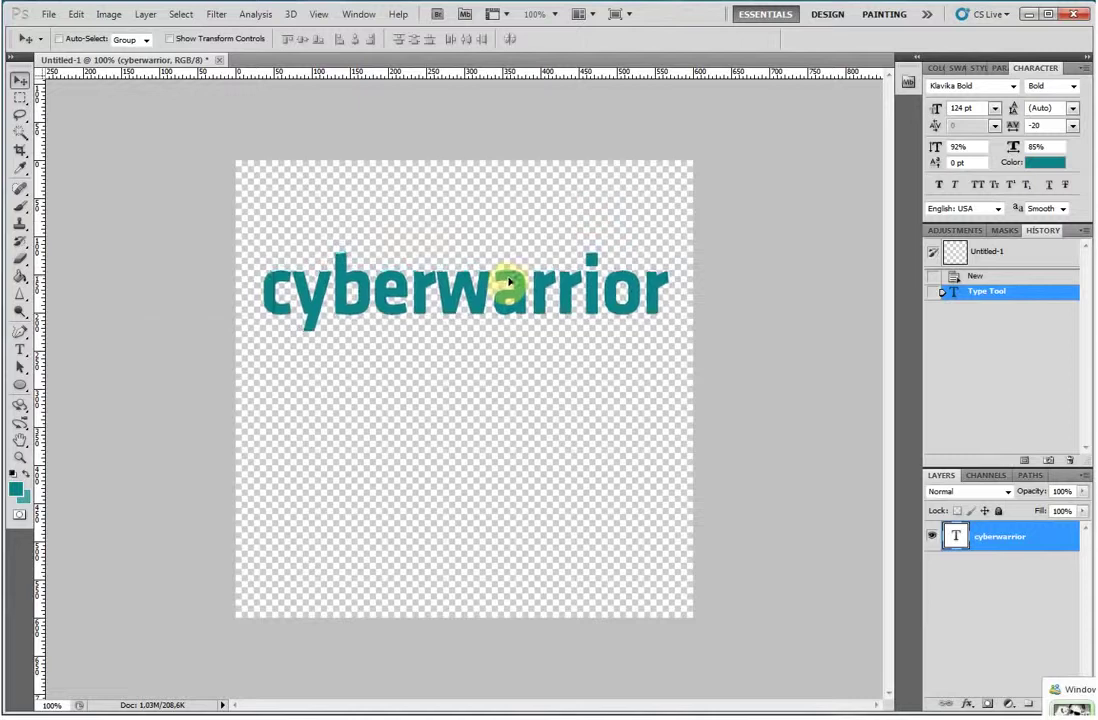
click(76, 14)
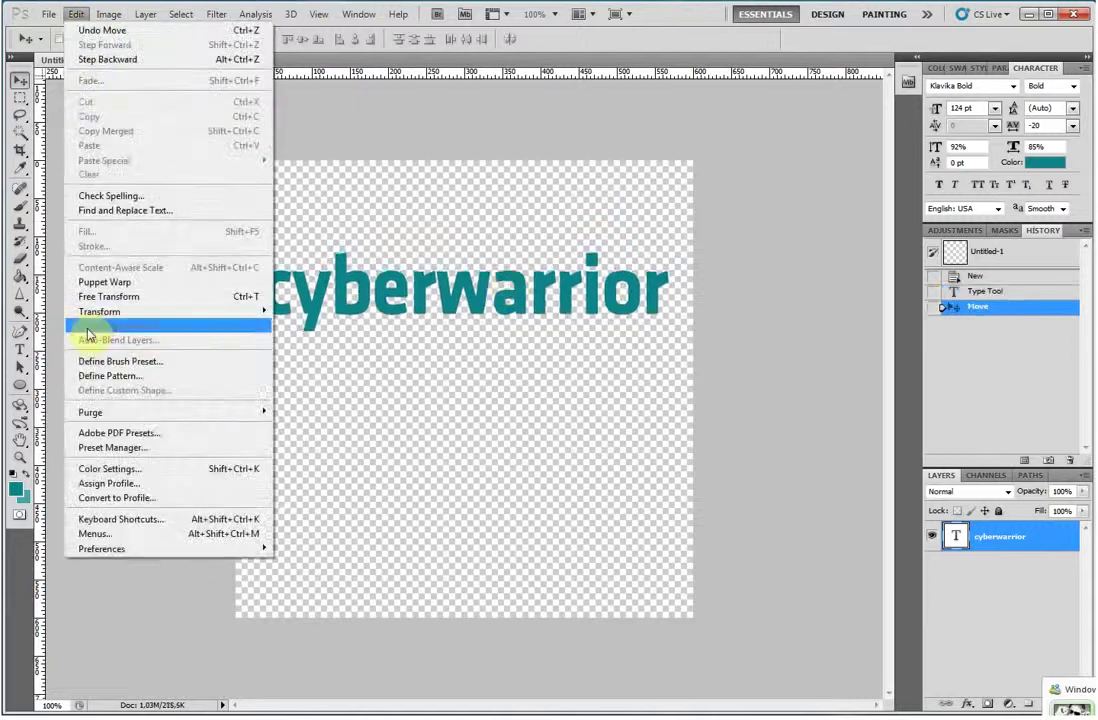
click(20, 205)
click(277, 219)
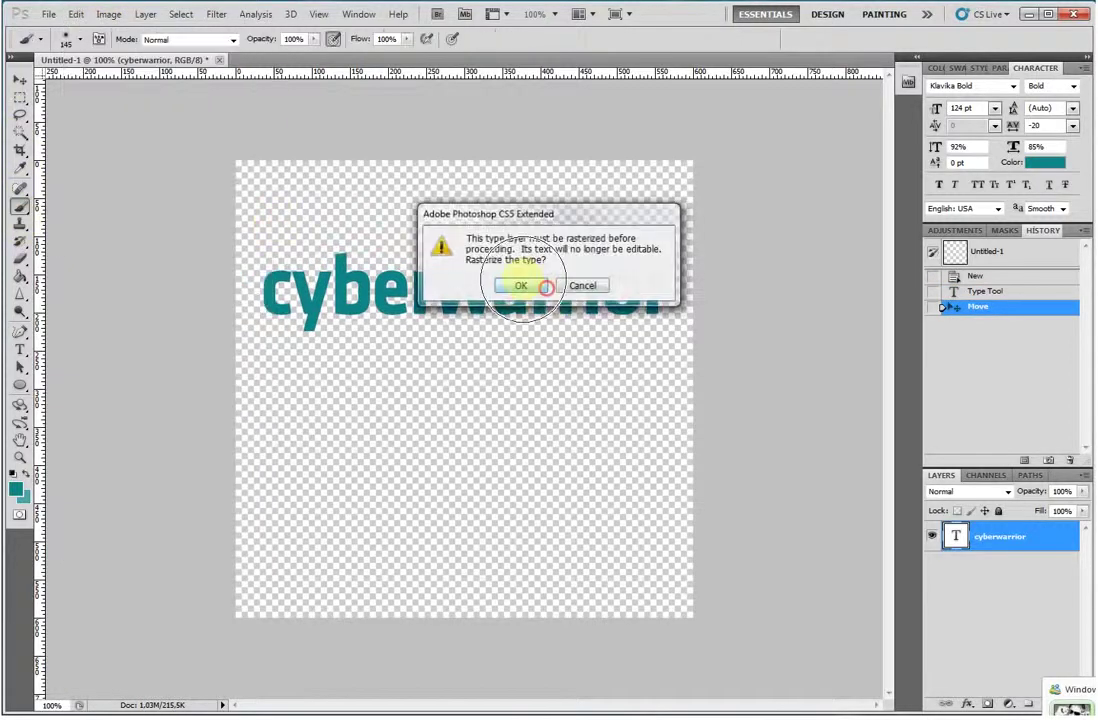
click(512, 288)
Step: Slant the letters with a perspective transform that widens the bottom edge
click(76, 14)
mouse_move(100, 311)
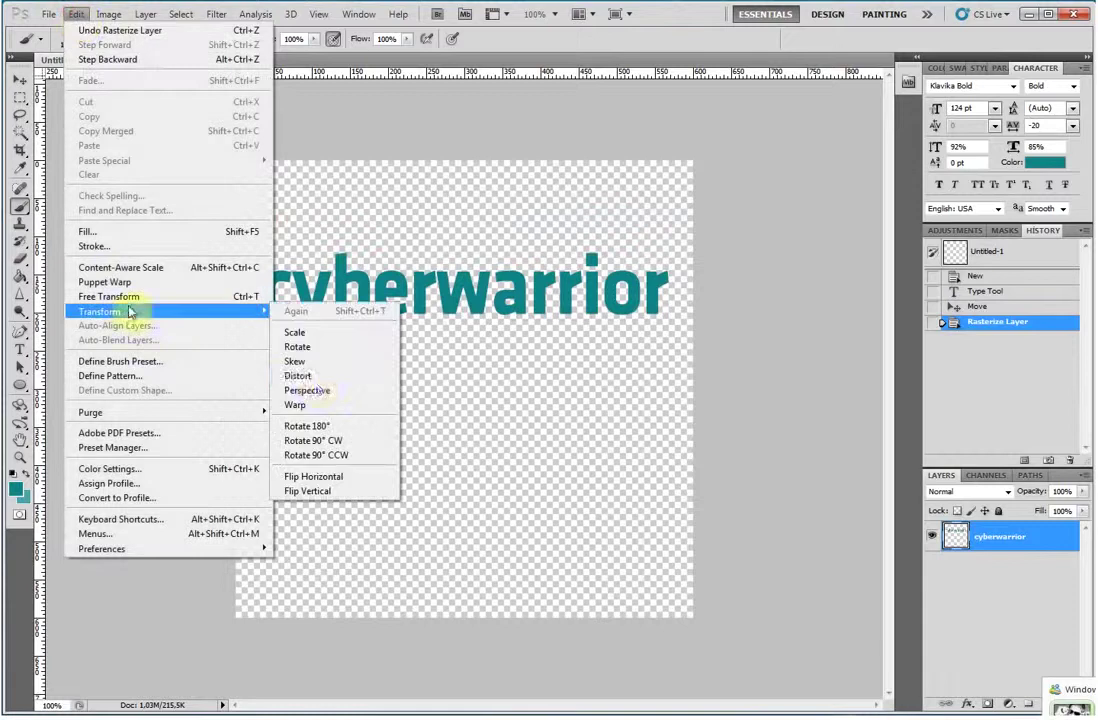
click(316, 388)
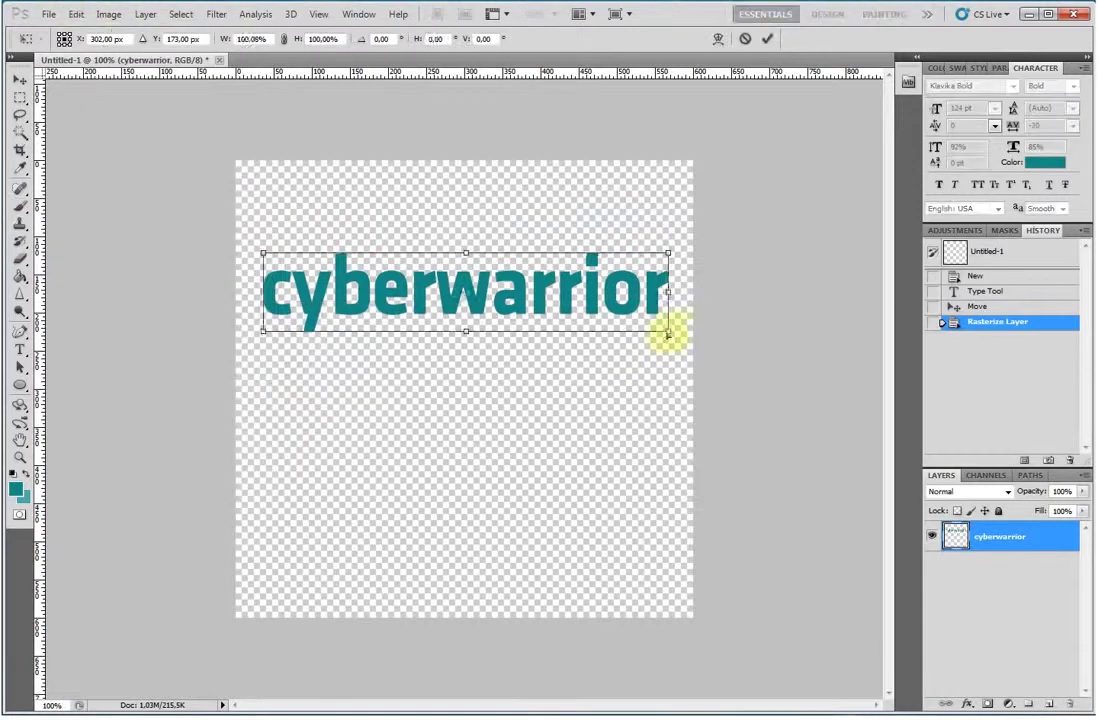
drag(667, 331, 696, 336)
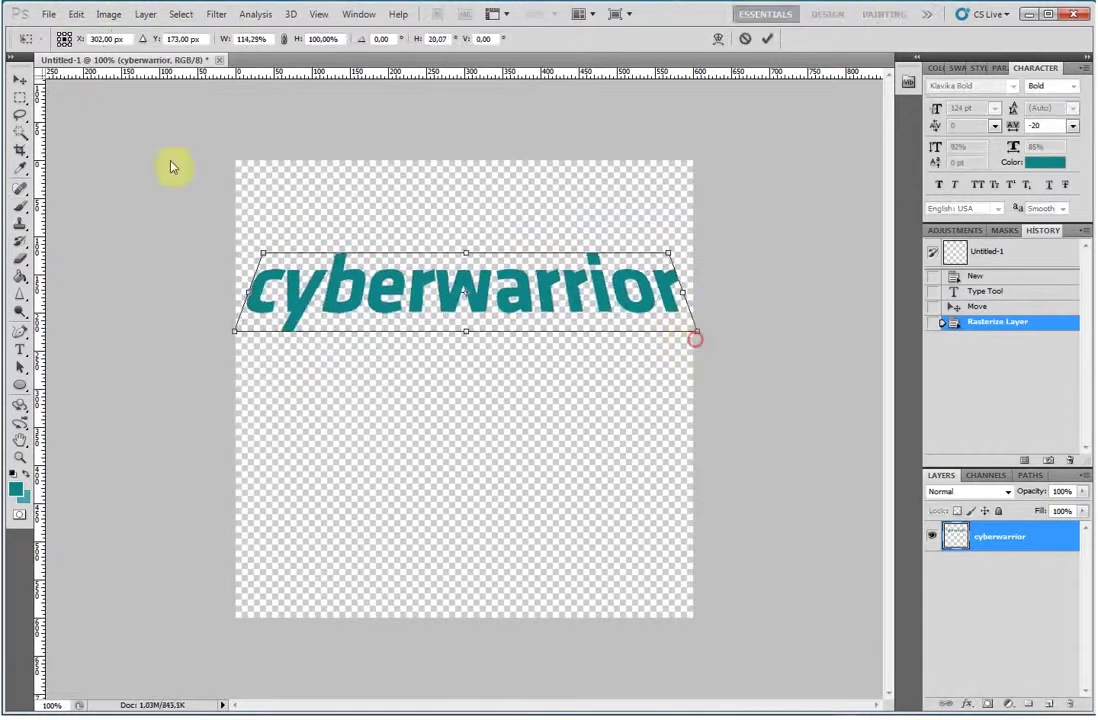
click(19, 79)
click(528, 277)
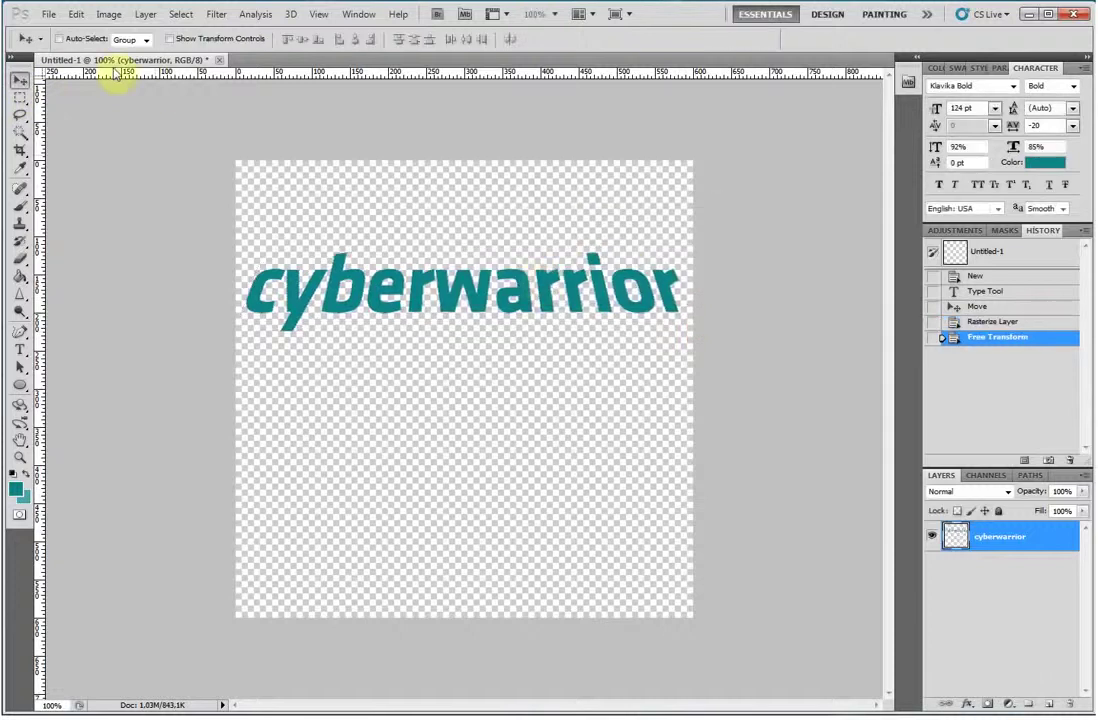
Step: Squash the text vertically with Free Transform
click(42, 14)
mouse_move(76, 14)
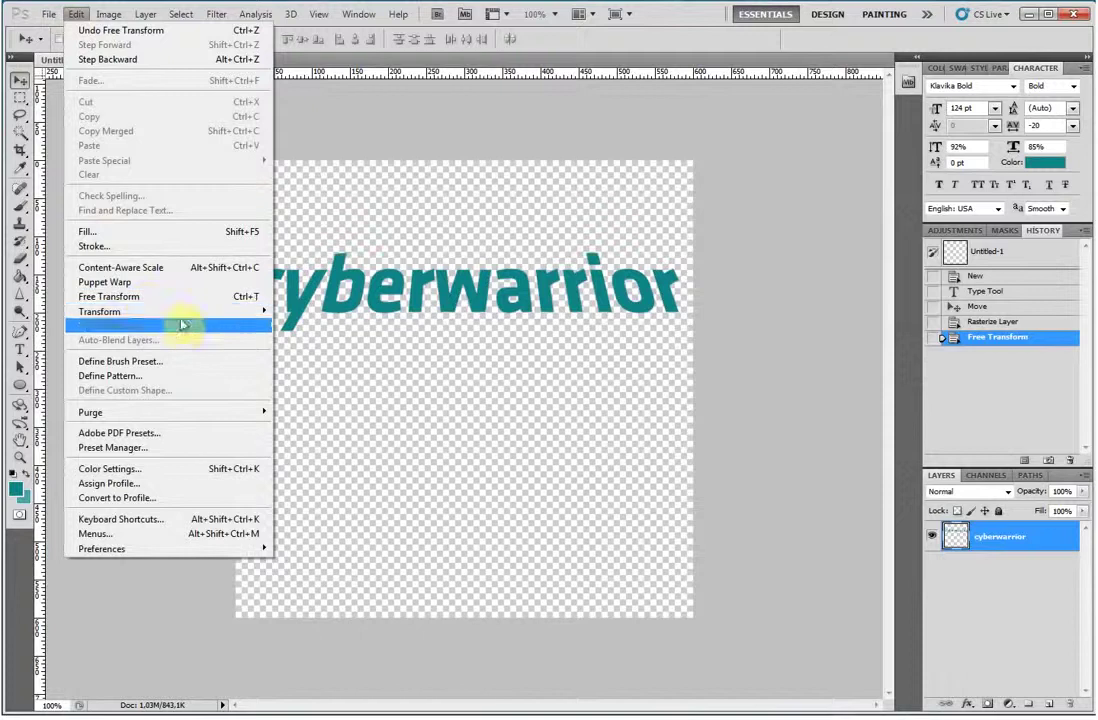
mouse_move(100, 311)
click(310, 376)
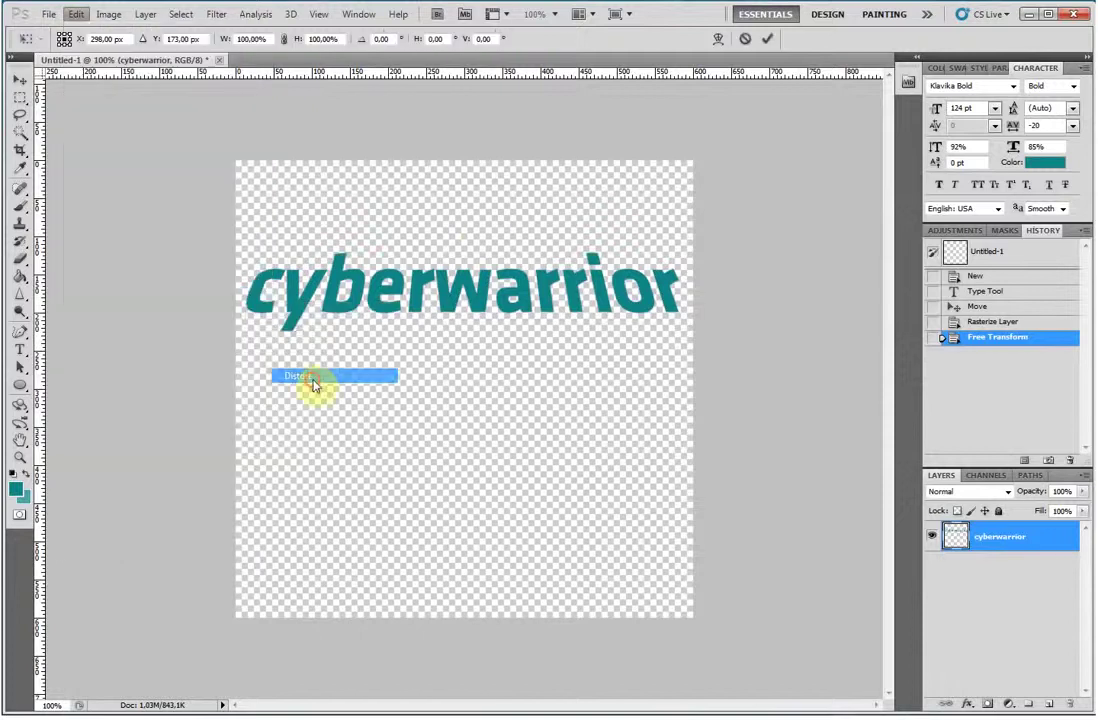
drag(463, 253, 463, 262)
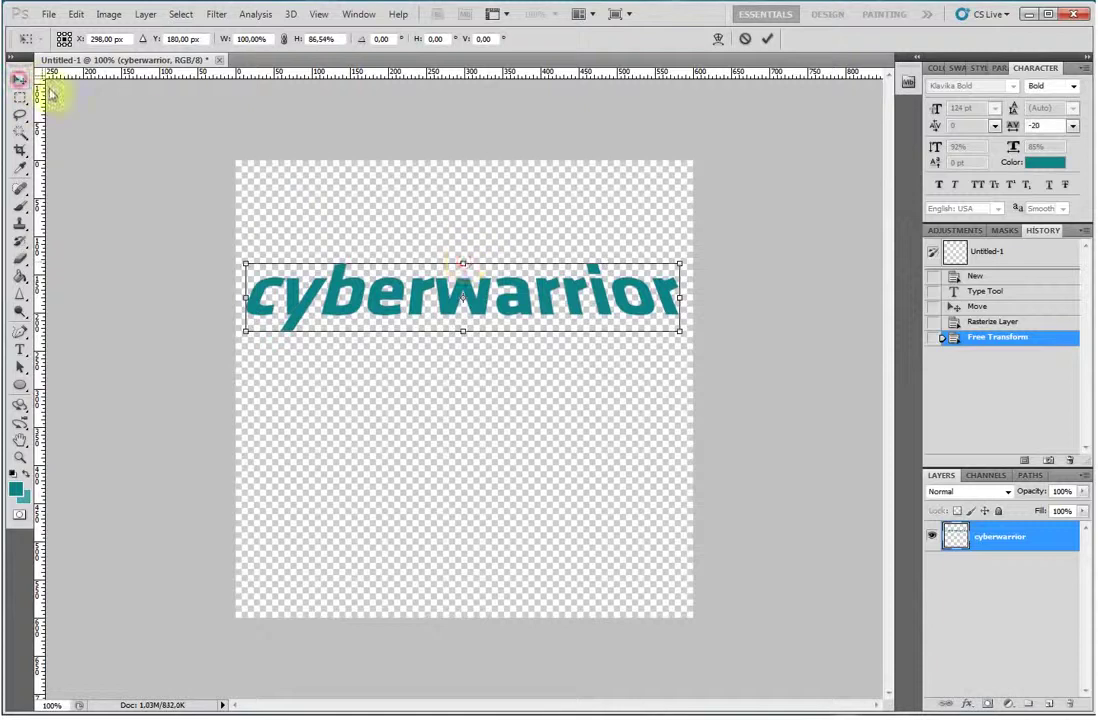
click(19, 78)
click(500, 279)
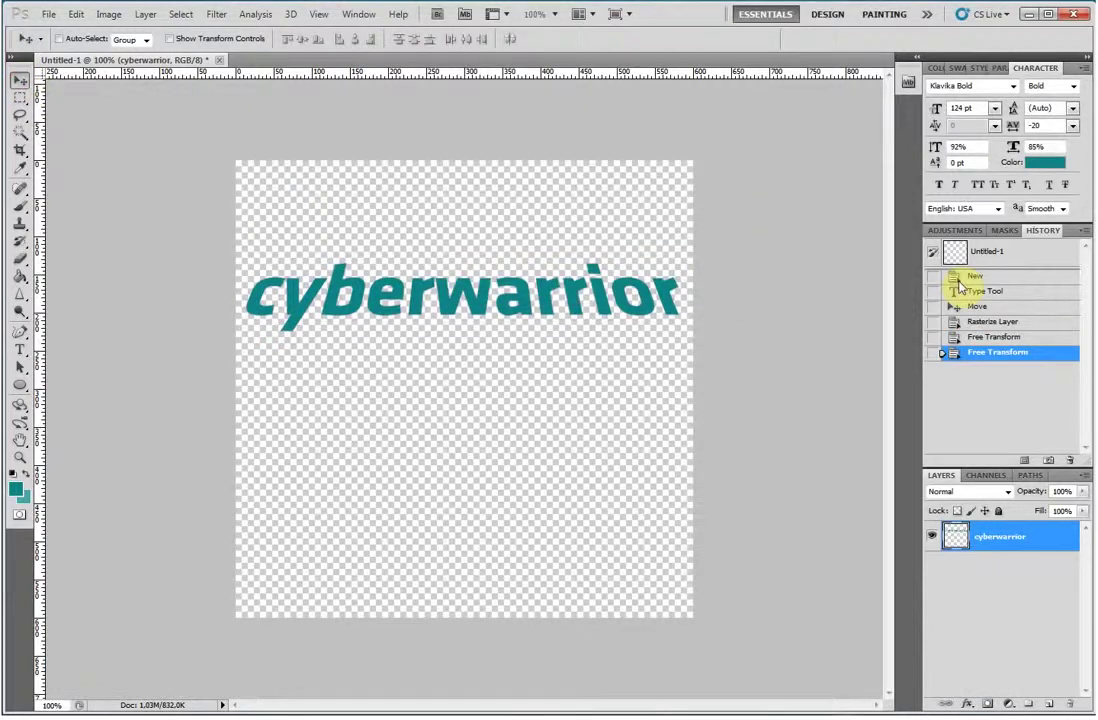
Step: Stack Alt+Down duplicates, merge them into one depth layer, and move the original layer on top
key(alt+Down)
key(alt+Down)
key(alt+Down)
key(alt+Down)
key(alt+Down)
key(alt+Down)
key(alt+Down)
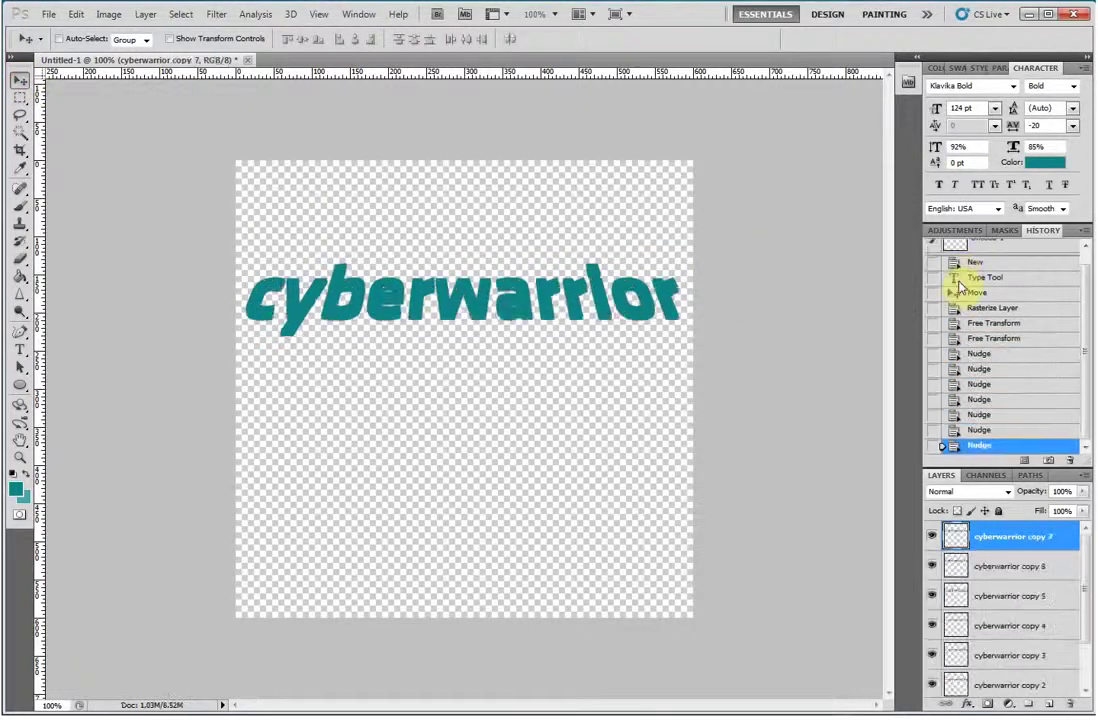
key(alt+Down)
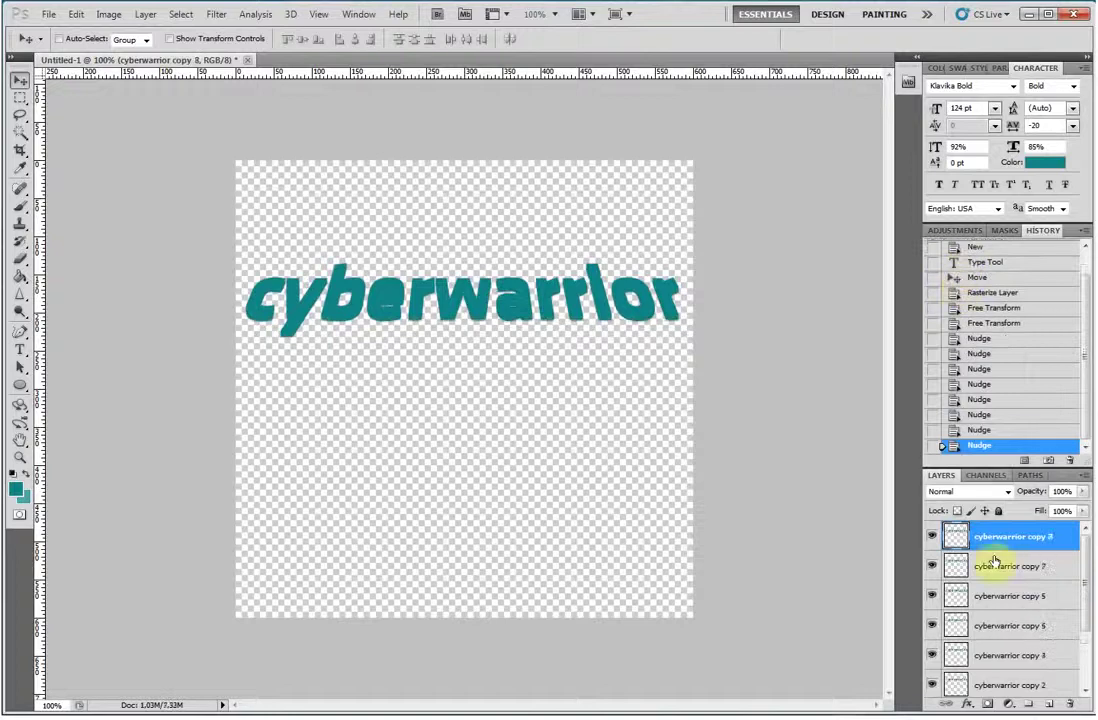
shift+click(1024, 598)
shift+click(1025, 626)
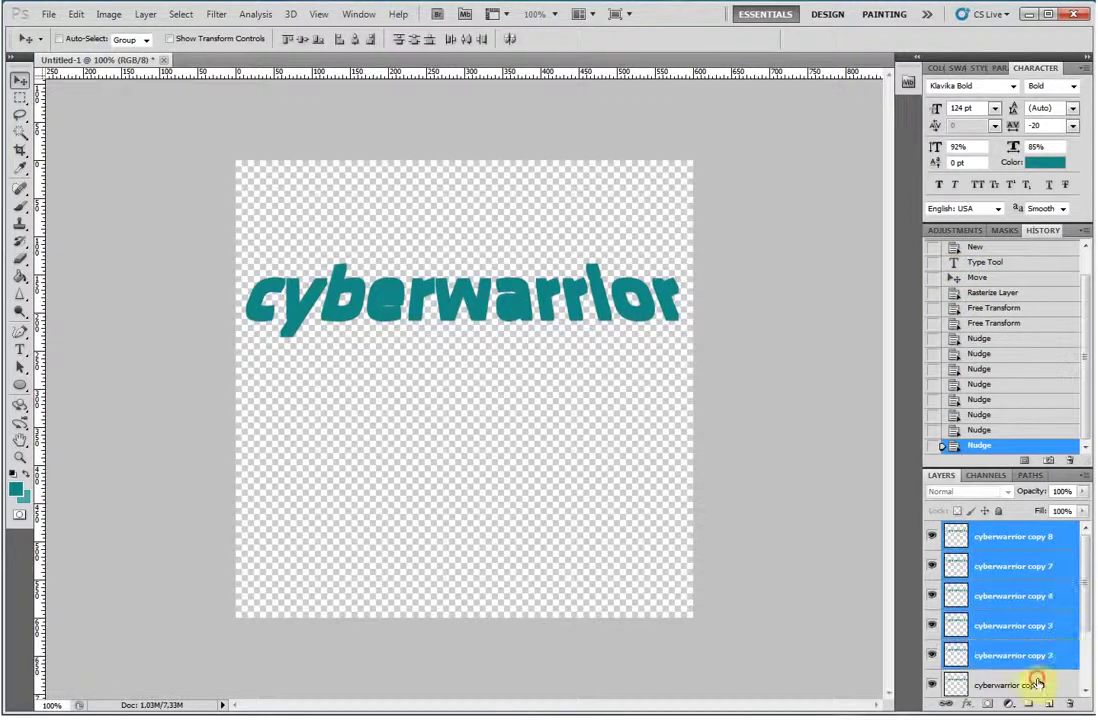
shift+click(1043, 683)
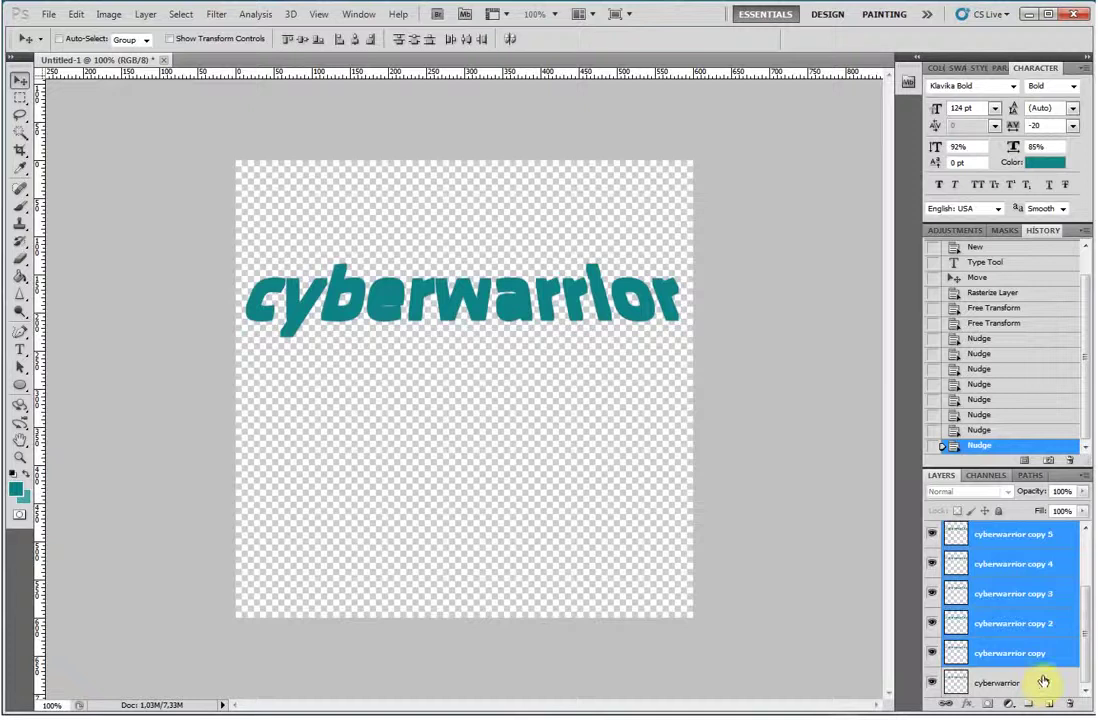
key(ctrl+e)
drag(956, 566, 956, 535)
Step: Give the cyberwarrior layer a Gradient Overlay using the olive Dreamweaver CS3 gradient
right_click(962, 537)
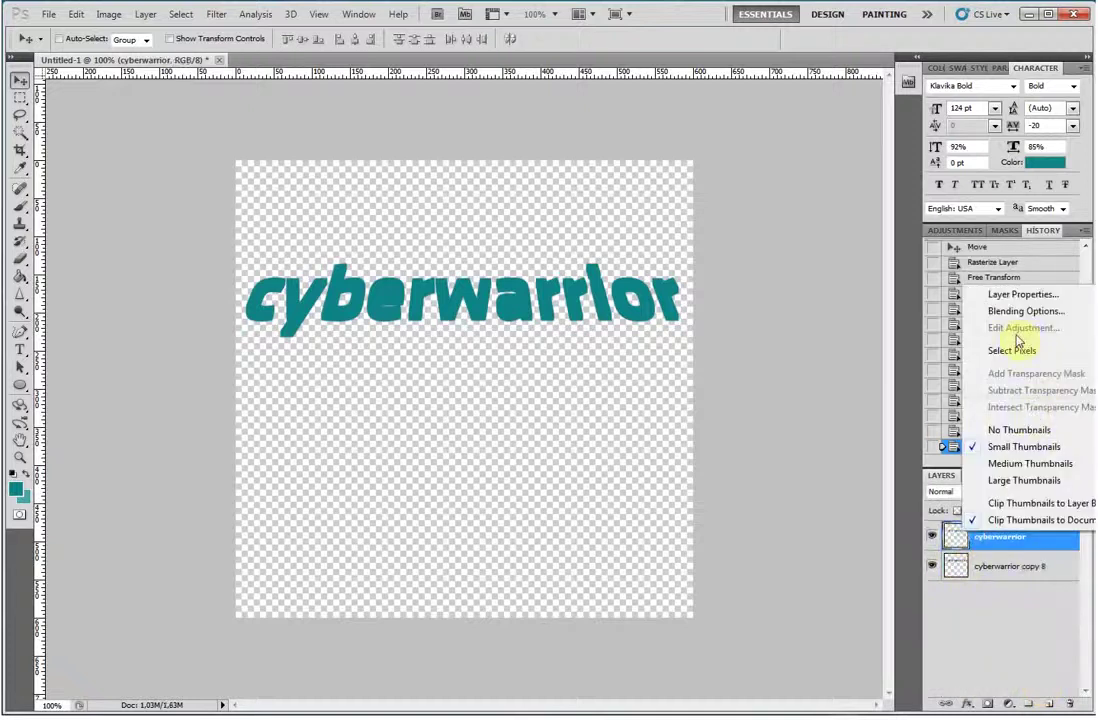
click(1024, 311)
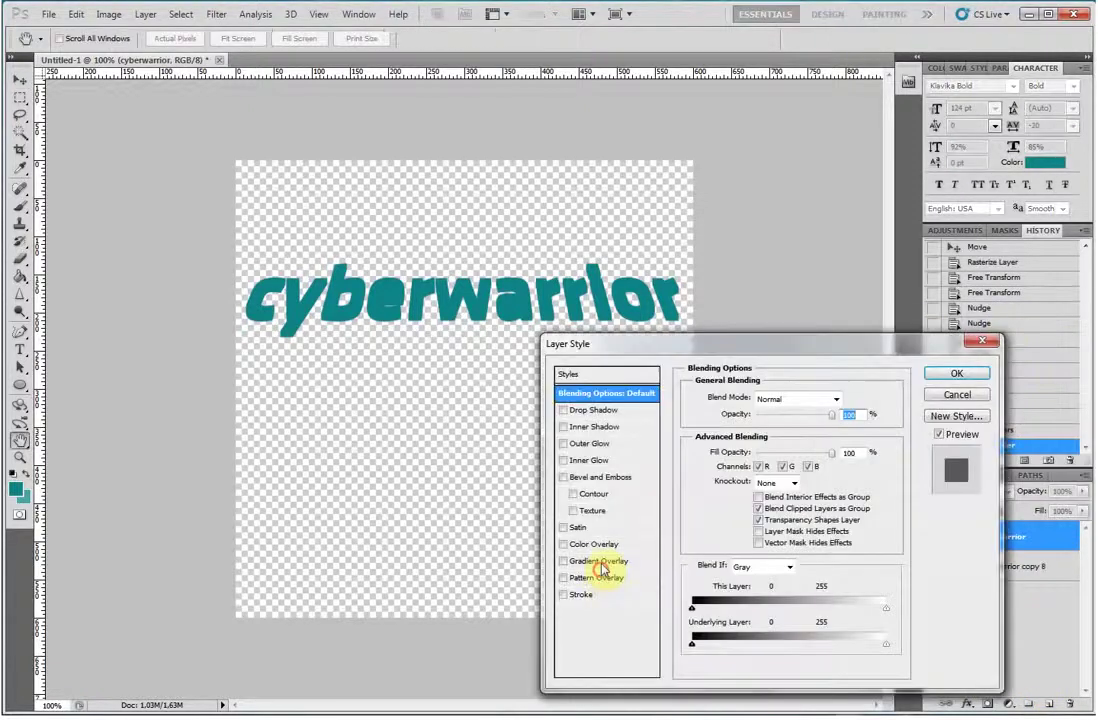
click(600, 561)
click(765, 430)
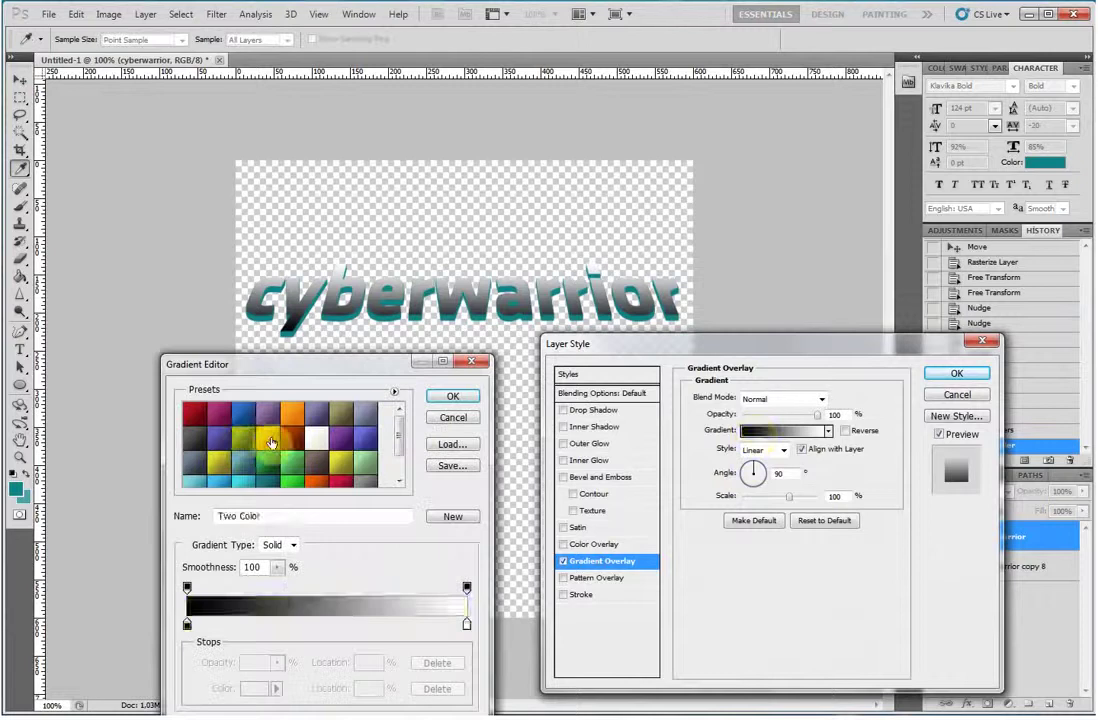
click(245, 440)
click(265, 438)
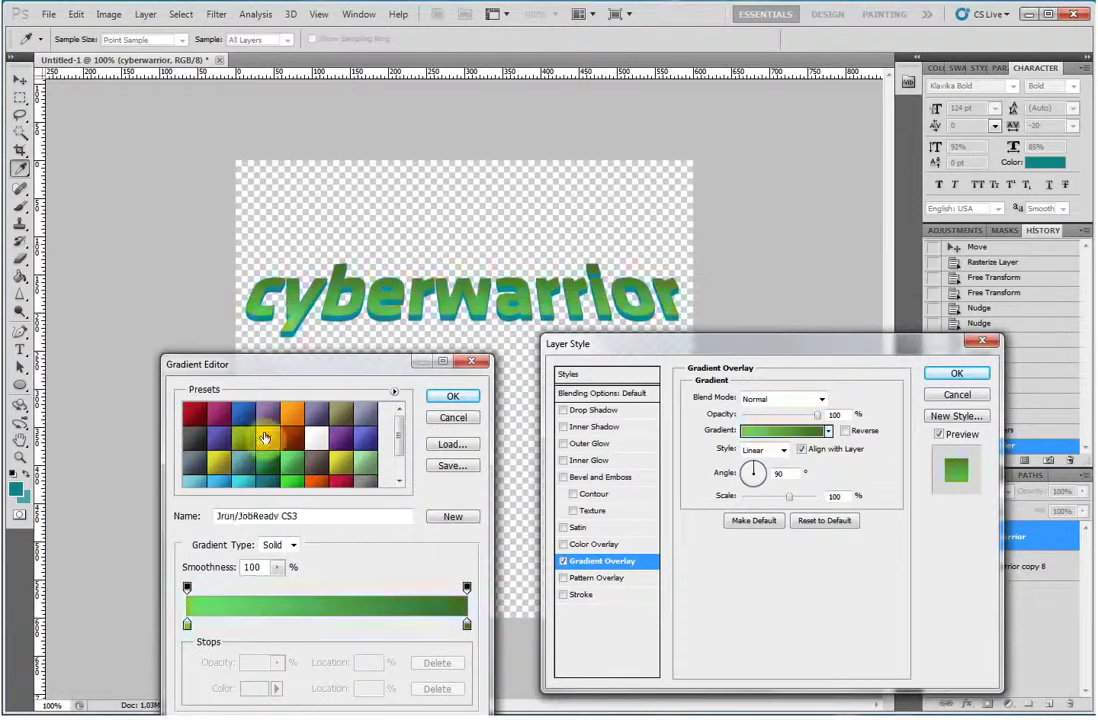
click(244, 440)
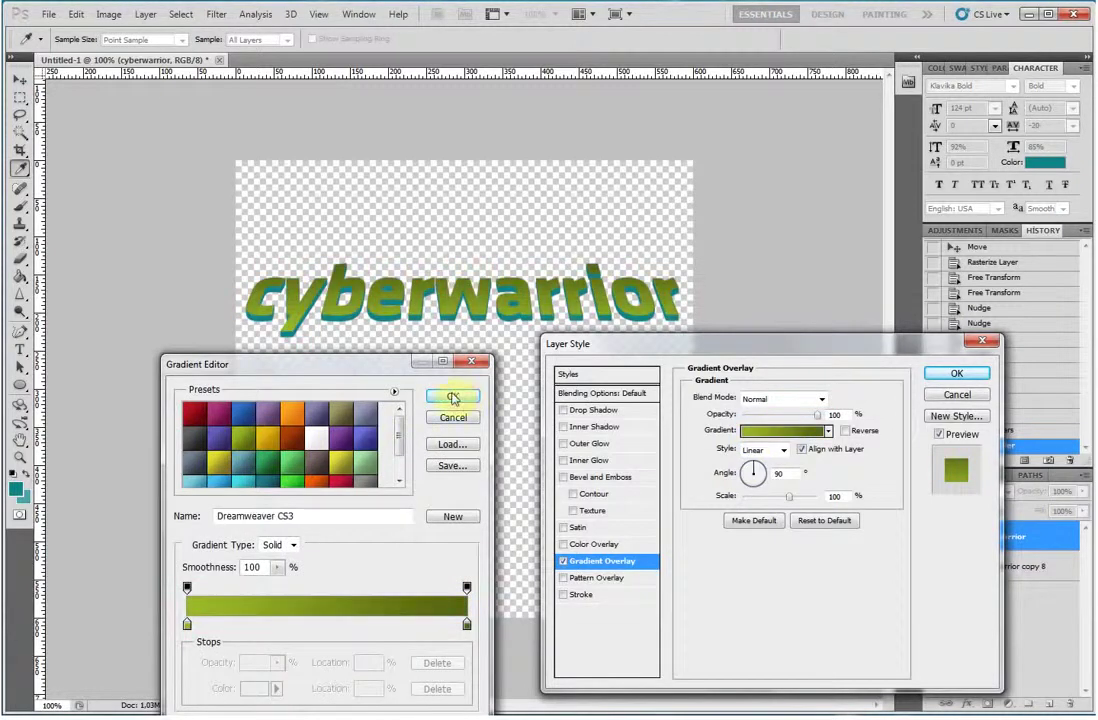
click(453, 398)
Step: Add an Inner Shadow with Distance 1
click(608, 428)
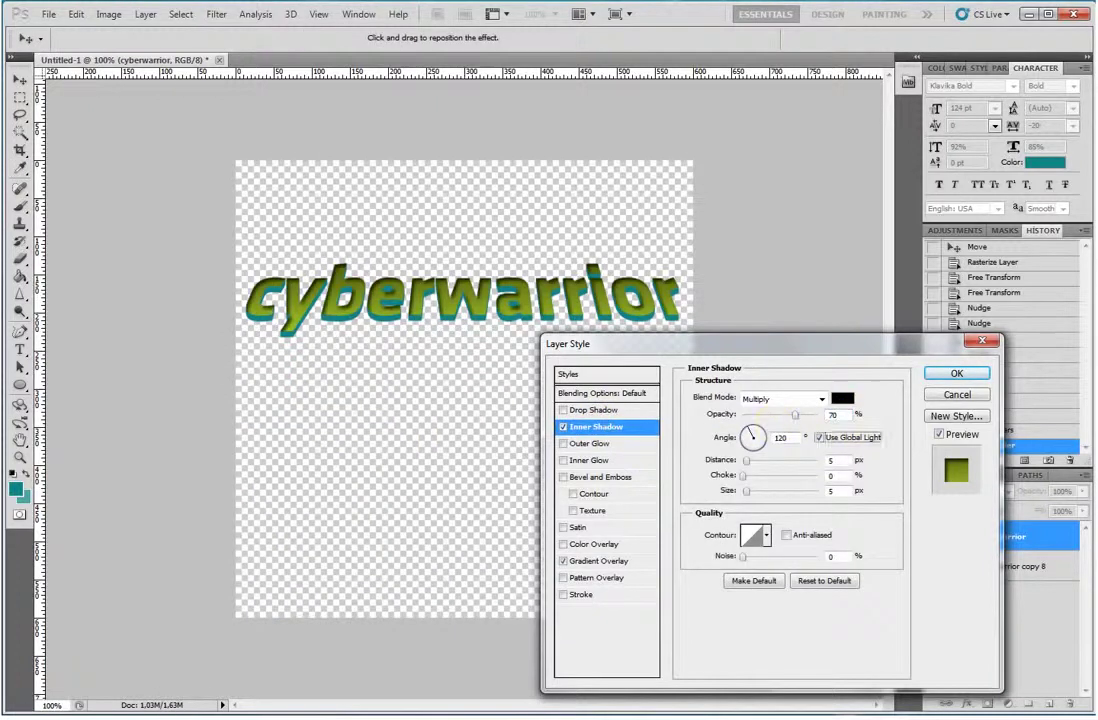
key(Tab)
text(1)
key(Tab)
key(Tab)
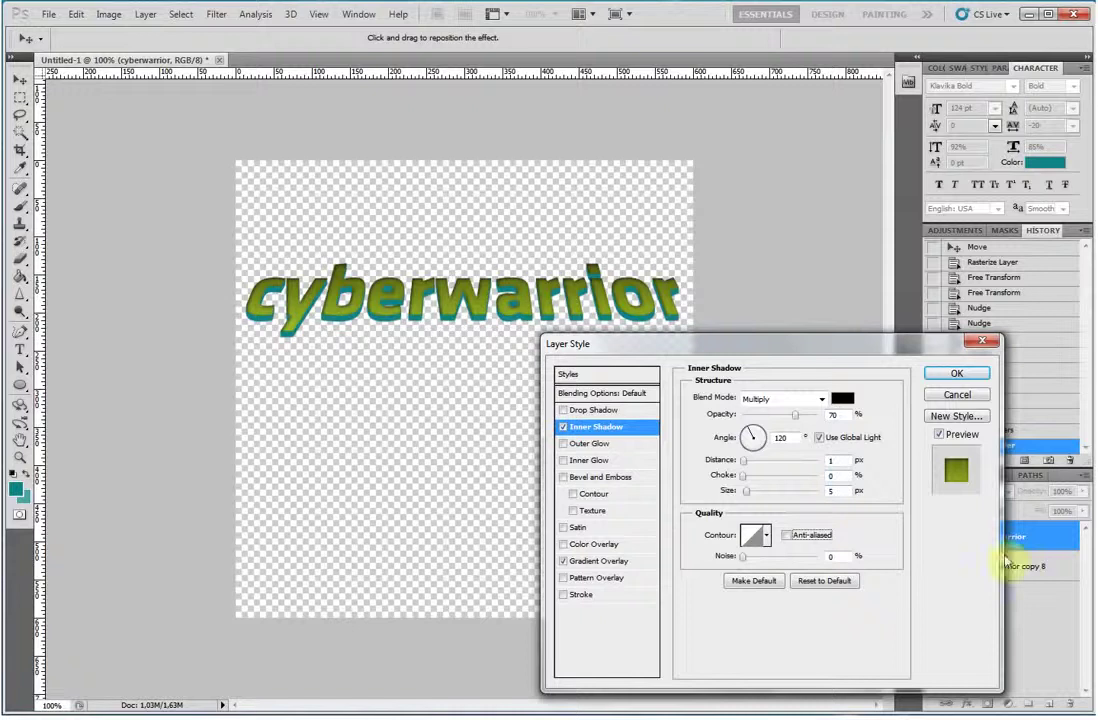
text(1)
Step: Add a white Overlay drop shadow at 50% opacity and 90°, then apply the styles
click(598, 410)
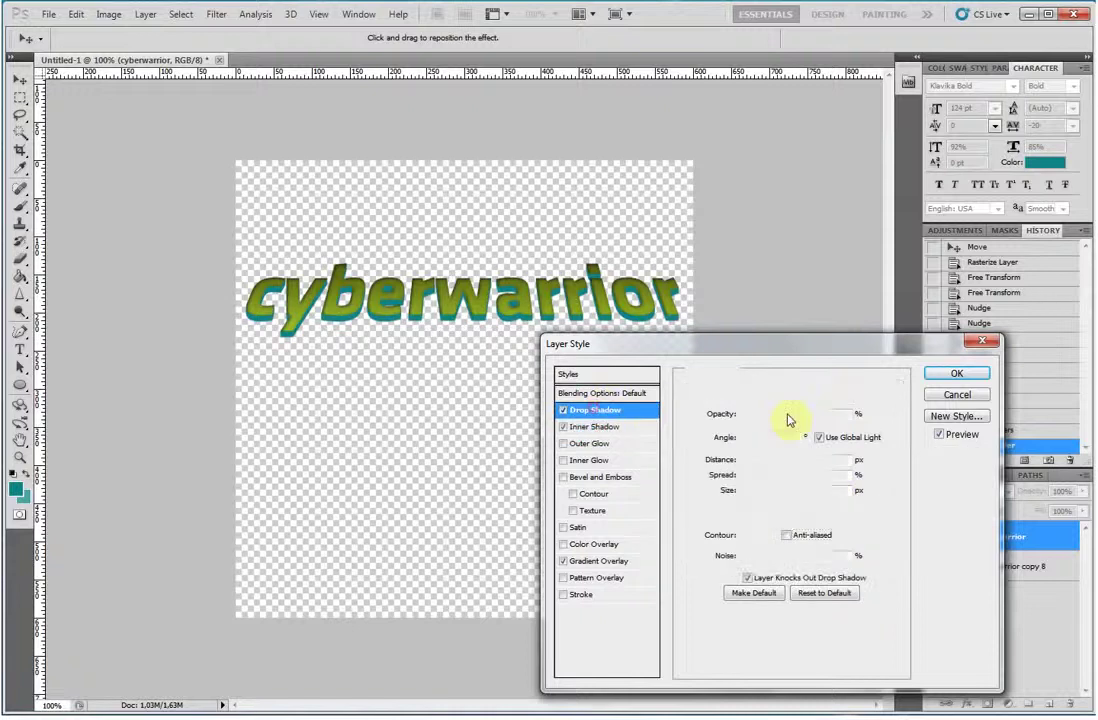
click(822, 399)
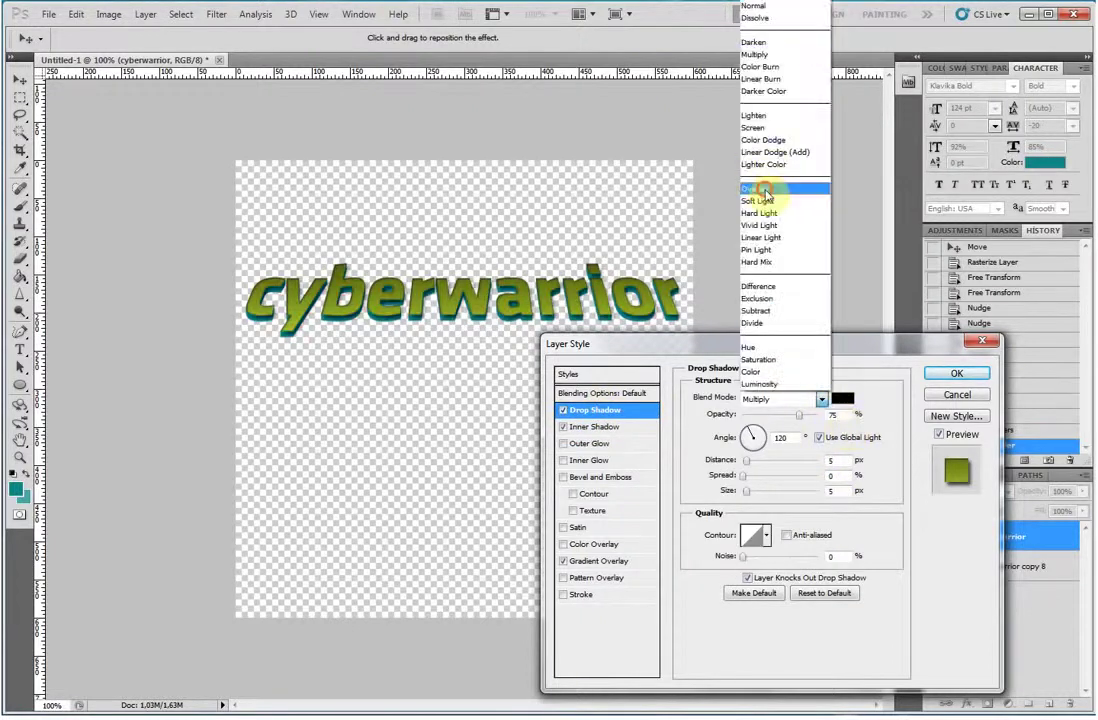
click(767, 184)
click(842, 398)
click(1068, 497)
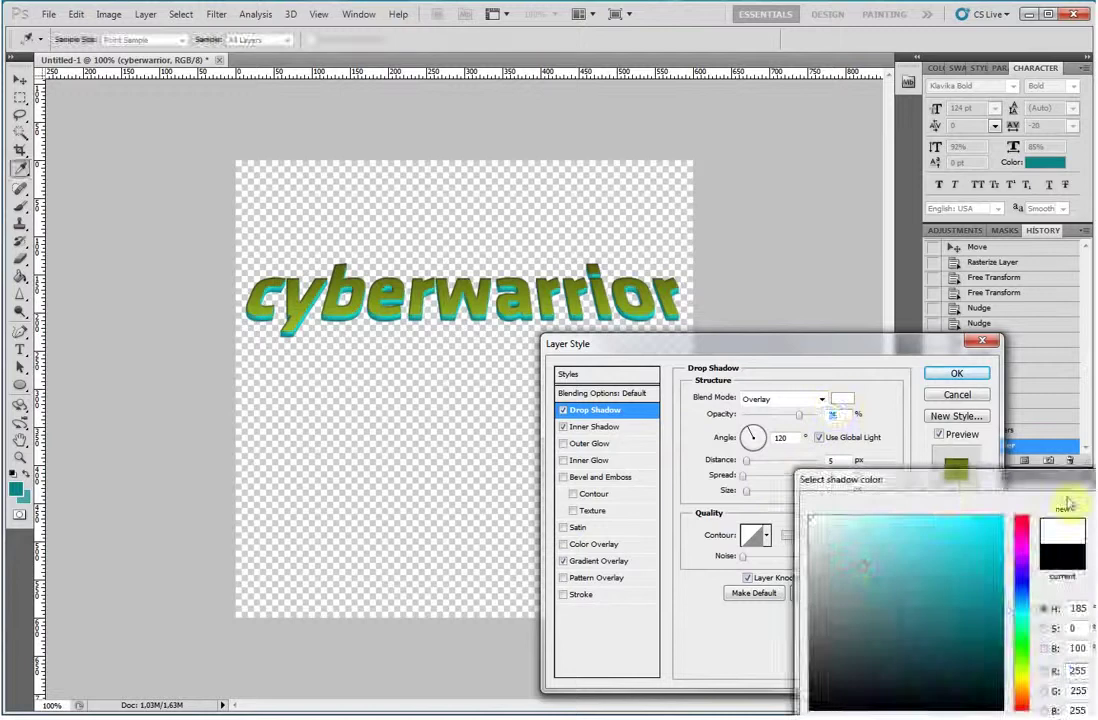
key(Return)
text(50)
key(Tab)
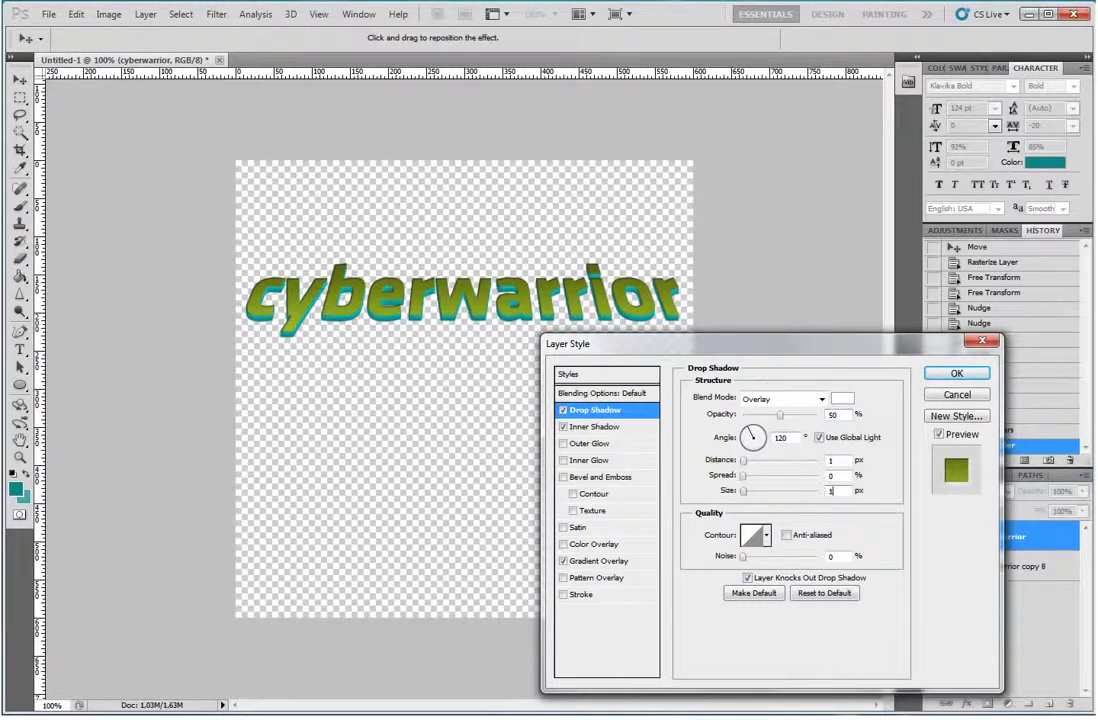
text(90)
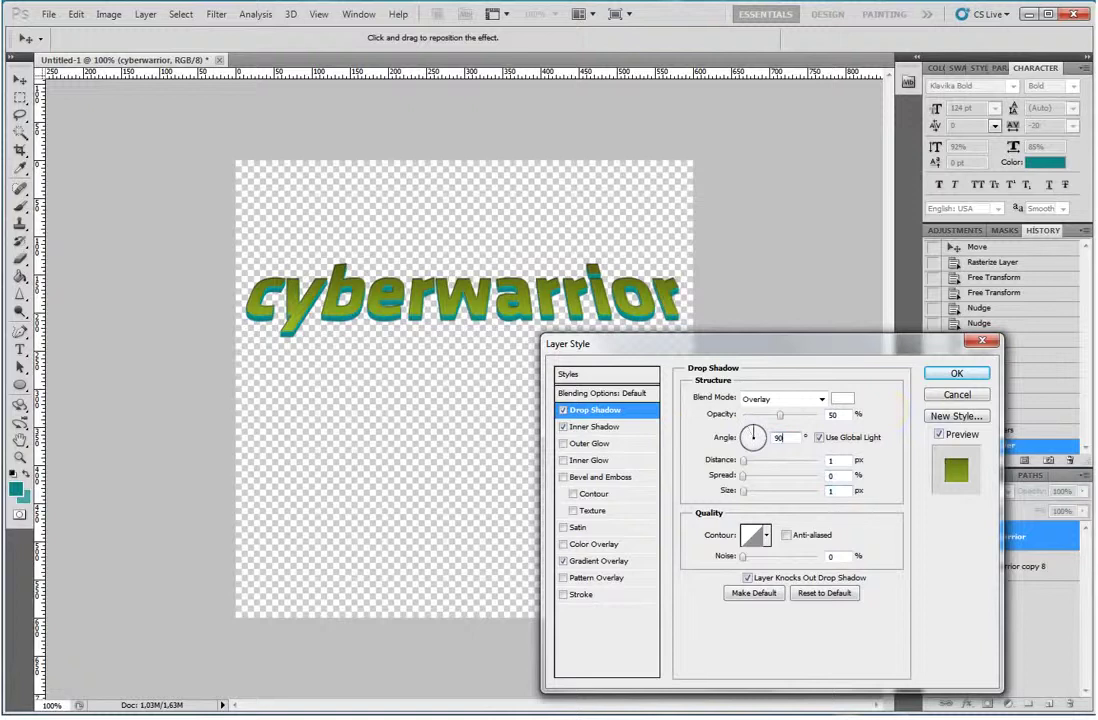
click(985, 371)
Step: Select the cyberwarrior copy 8 layer and open its Blending Options
right_click(958, 540)
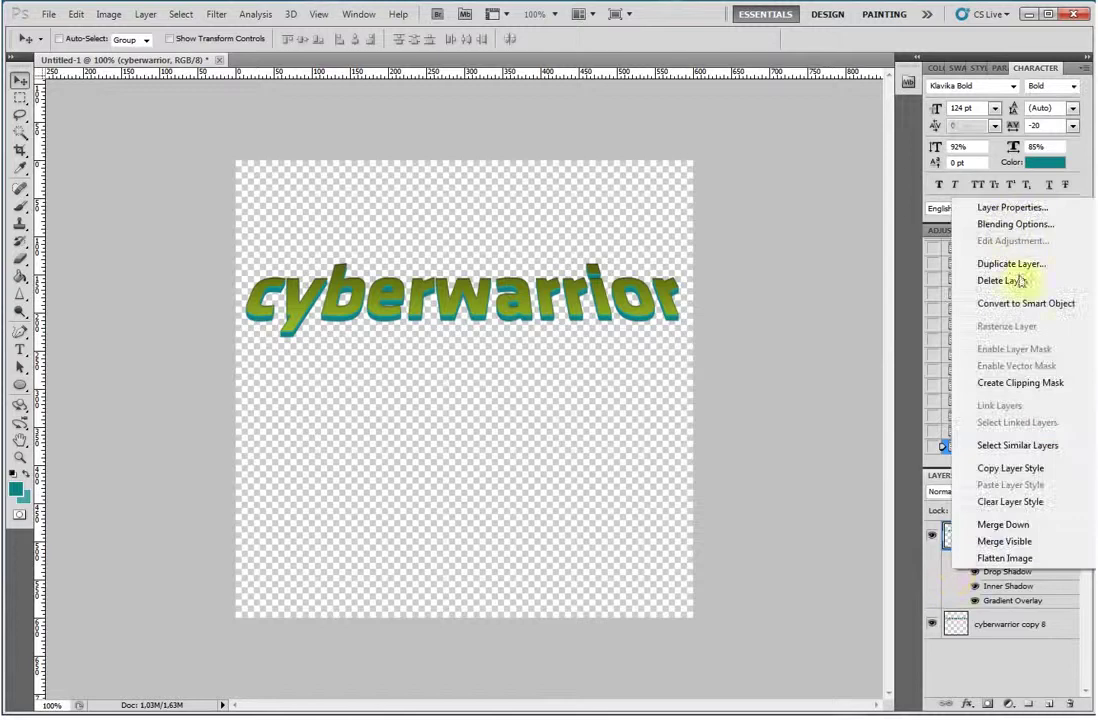
click(960, 630)
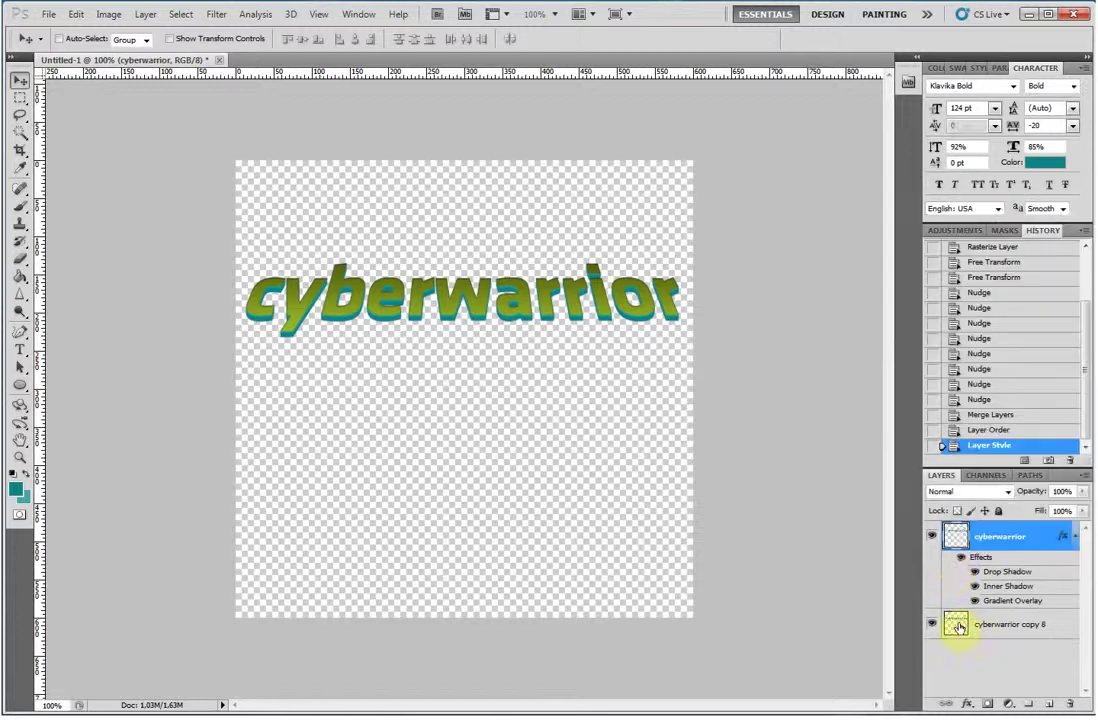
click(959, 627)
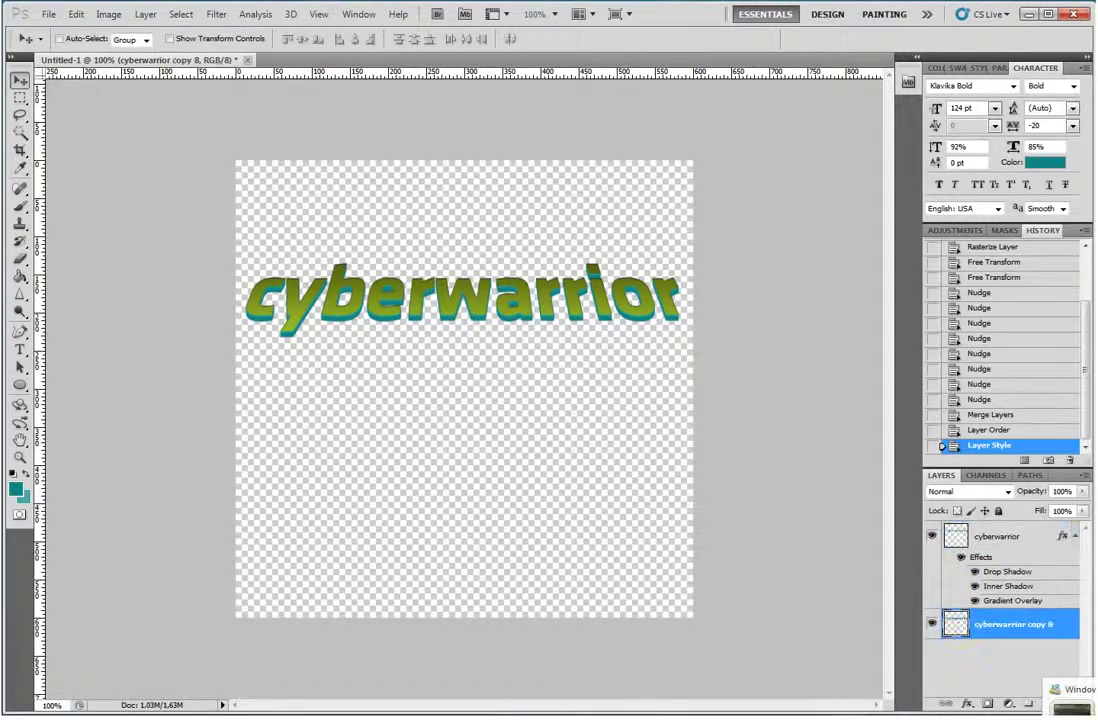
right_click(965, 610)
click(997, 401)
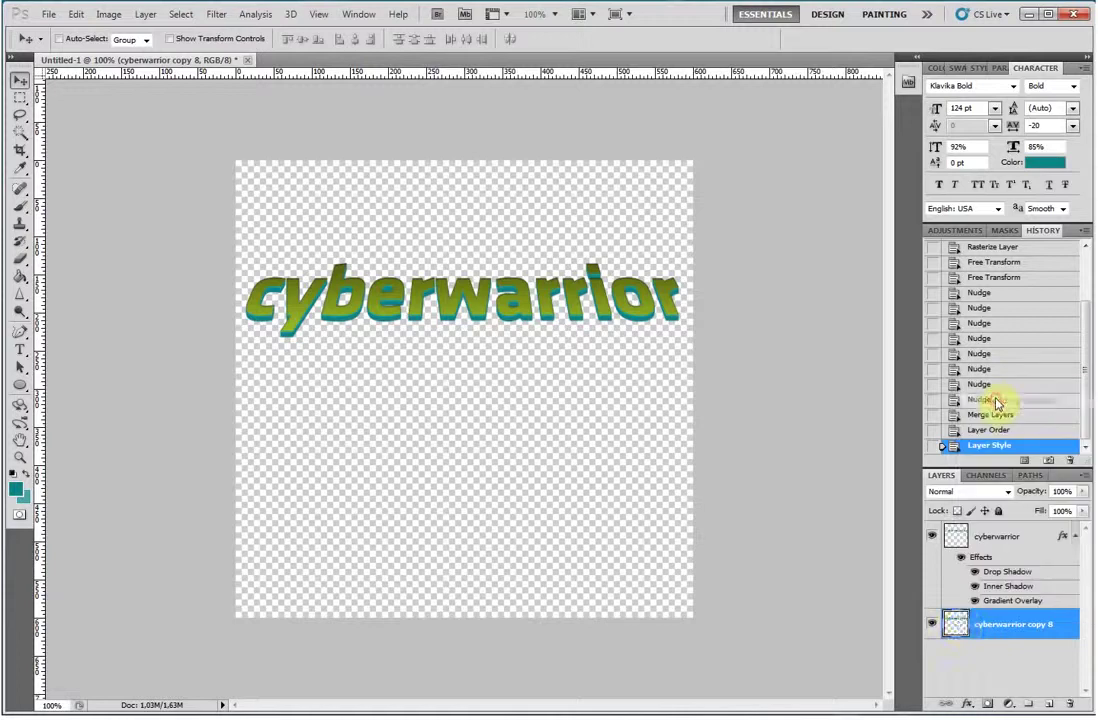
Step: Enable Gradient Overlay on the depth layer, comparing presets before accepting Bridge CS3
click(600, 561)
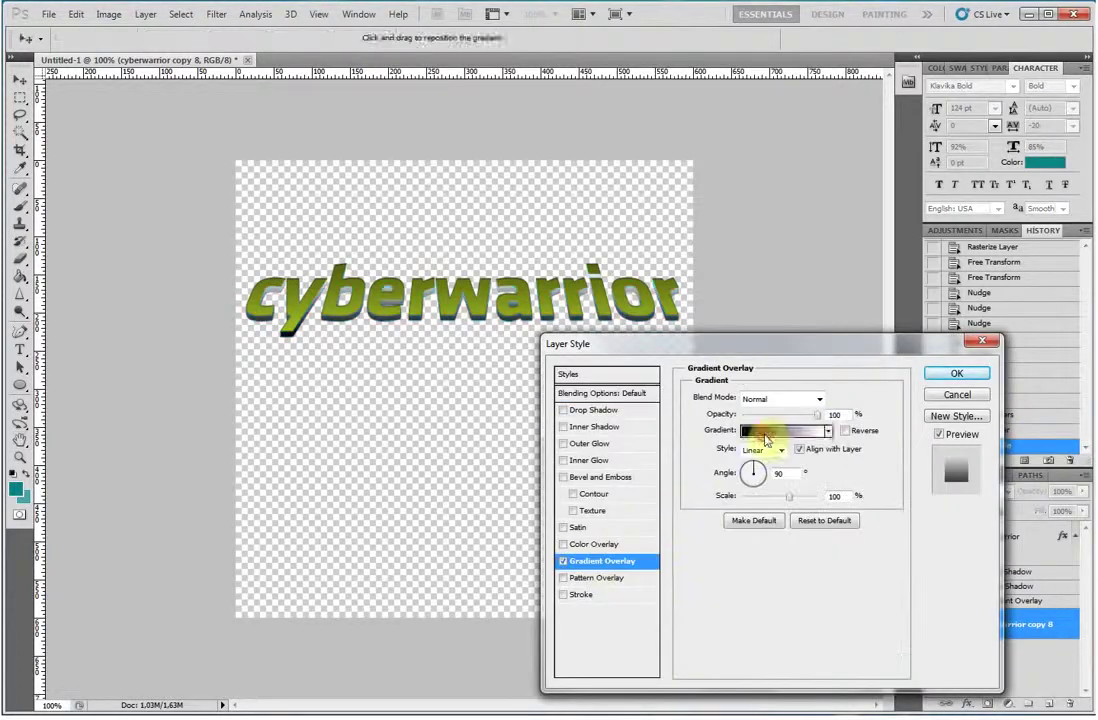
click(783, 430)
click(253, 437)
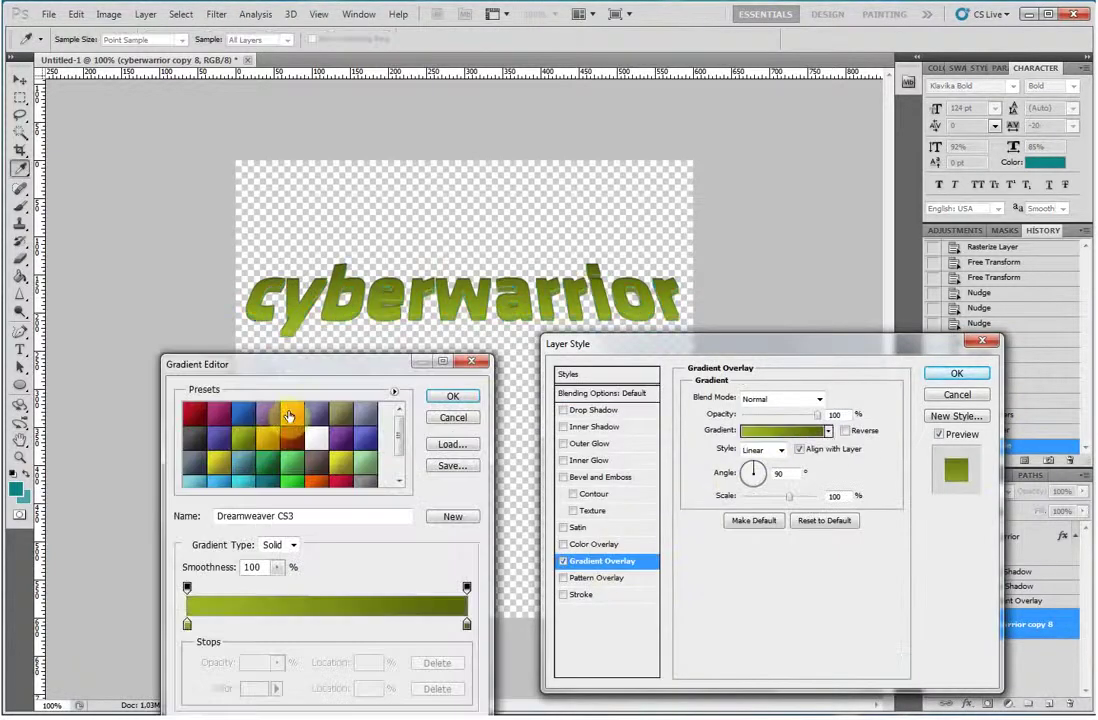
click(292, 413)
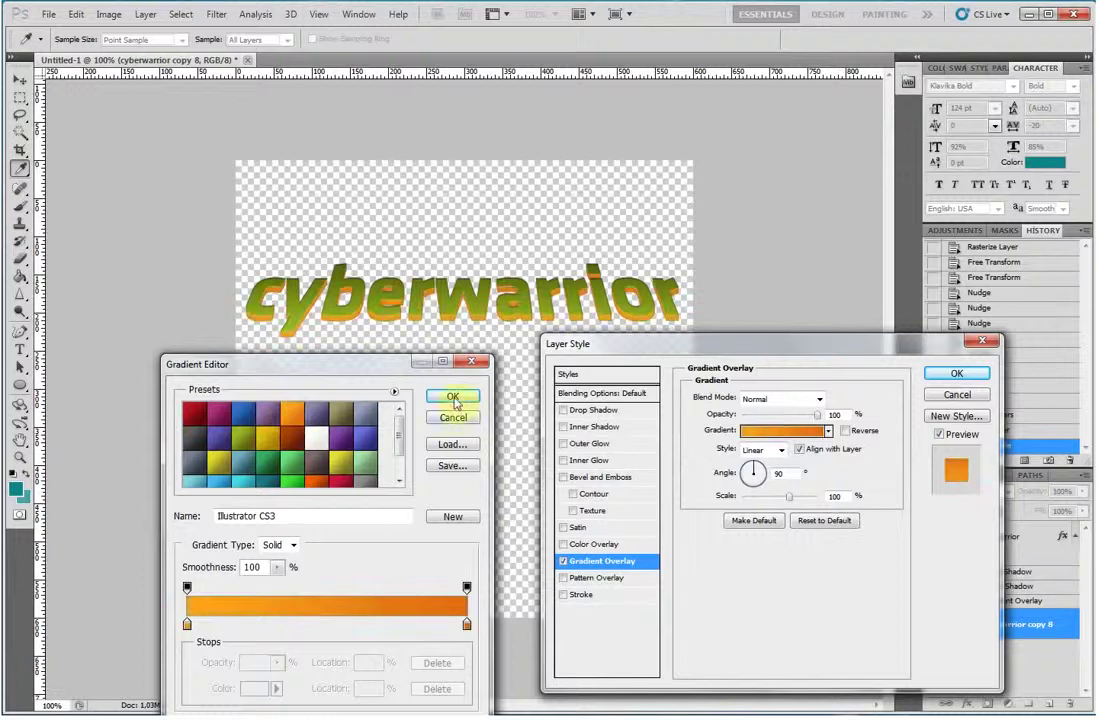
click(292, 425)
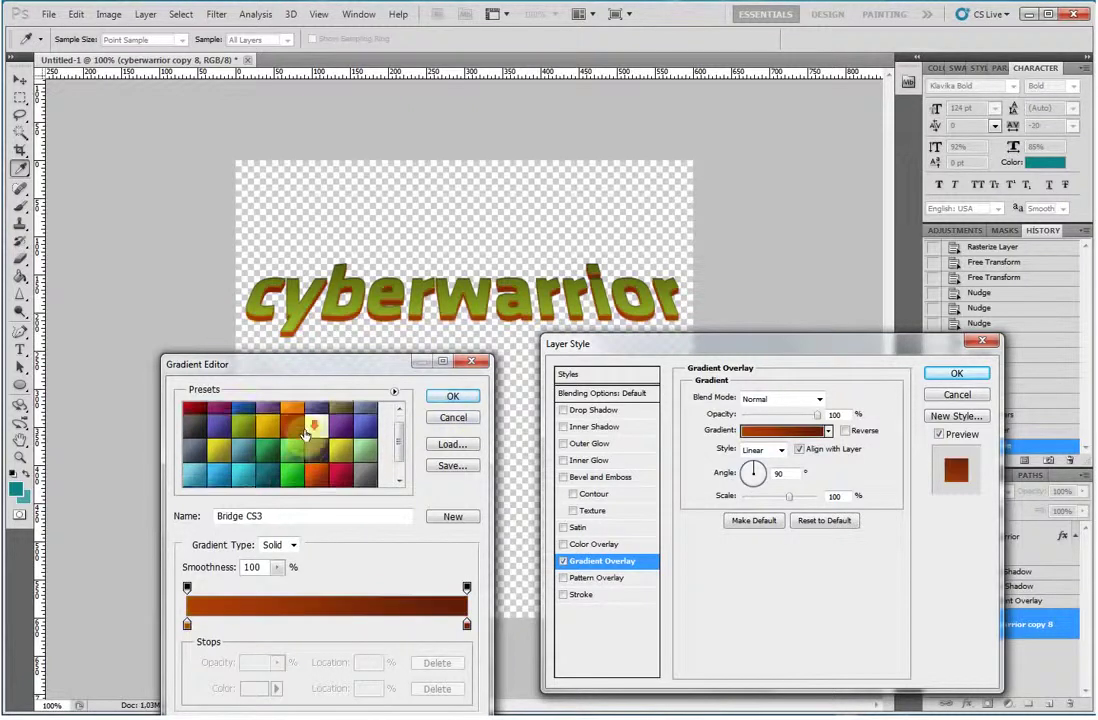
scroll(216, 443, down, 1)
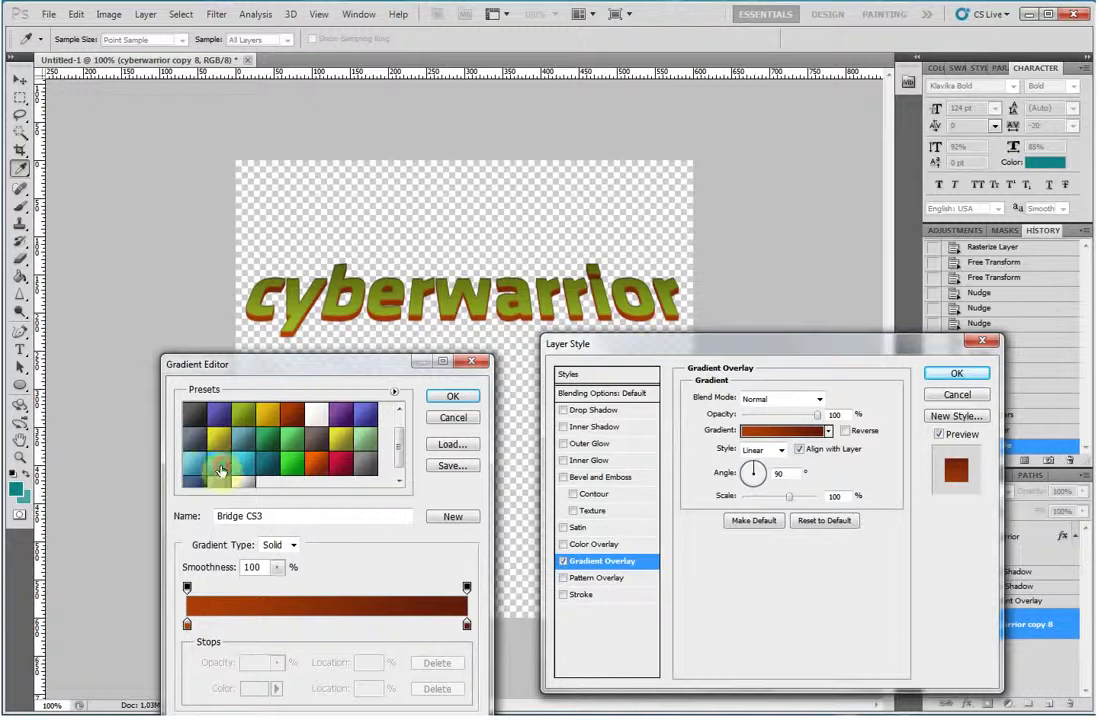
click(221, 472)
scroll(270, 461, up, 1)
click(268, 414)
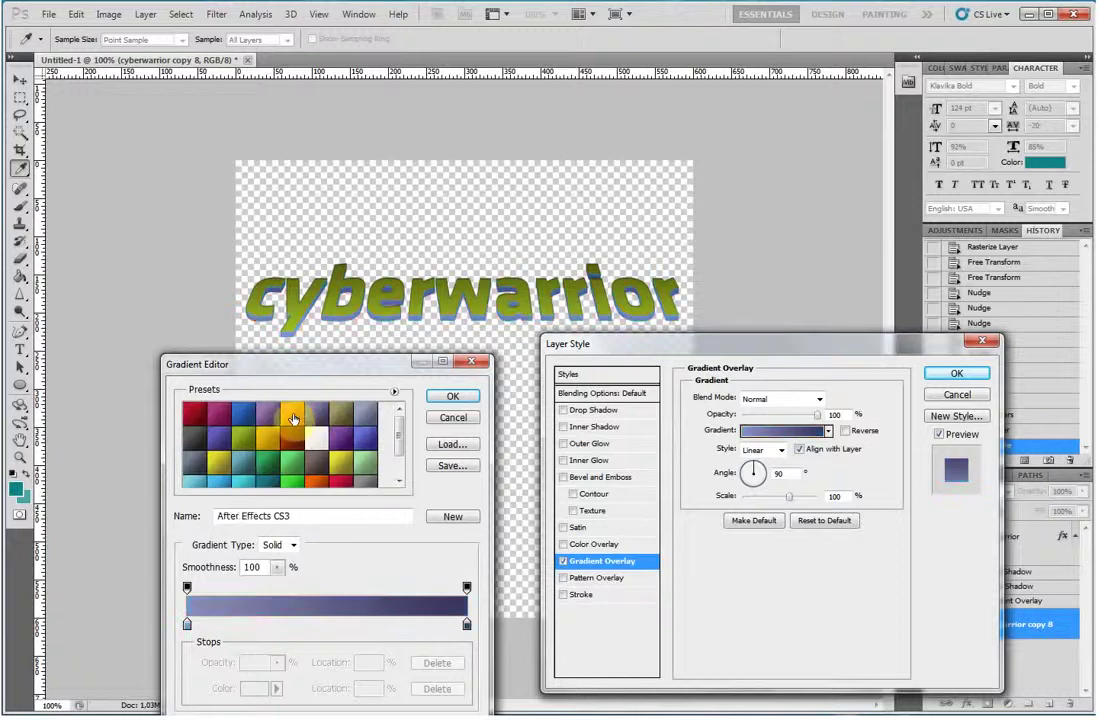
click(316, 415)
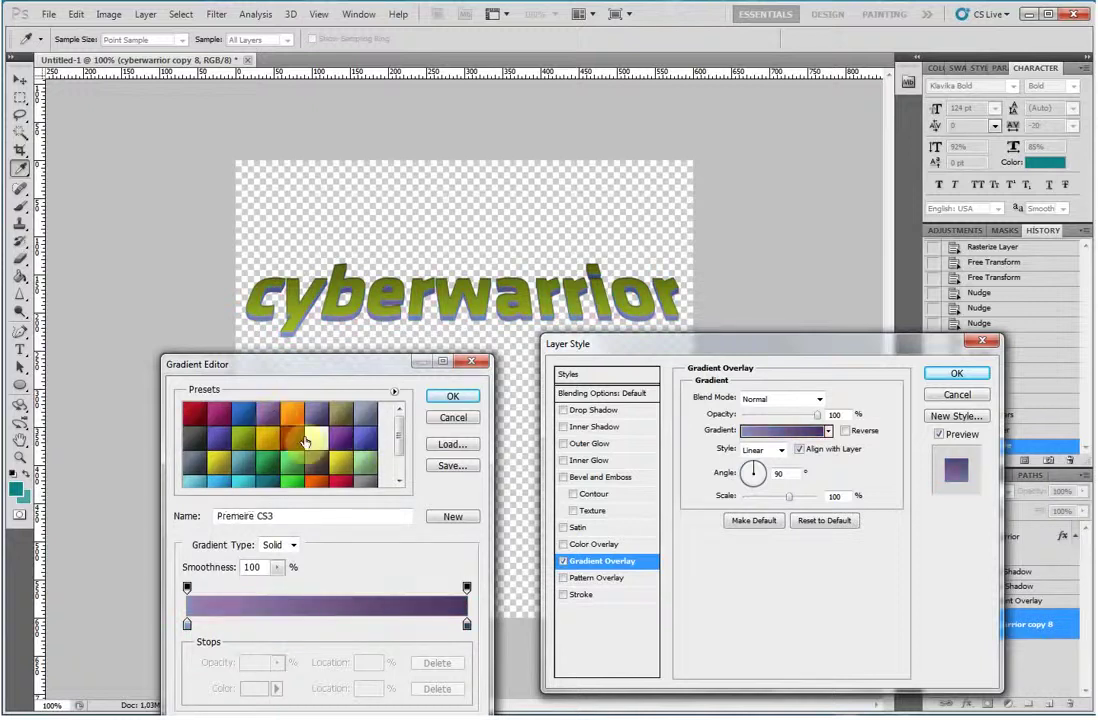
click(291, 441)
click(455, 398)
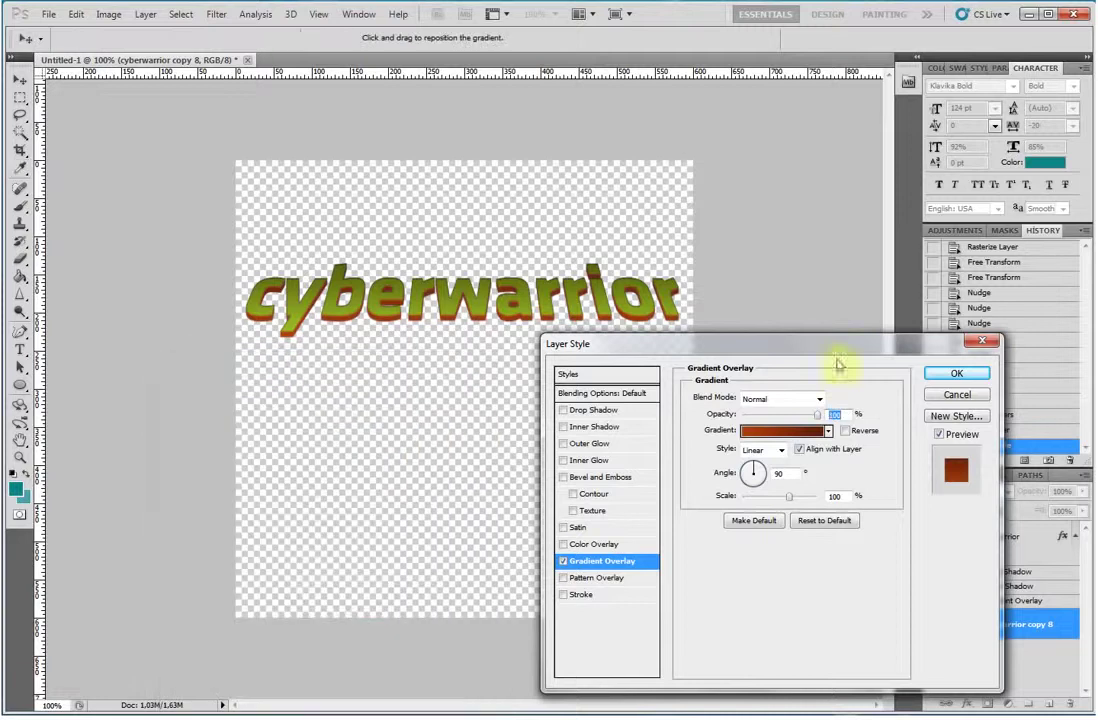
Step: Switch the overlay to the orange Illustrator CS3 gradient and apply it
click(770, 435)
click(394, 394)
click(394, 394)
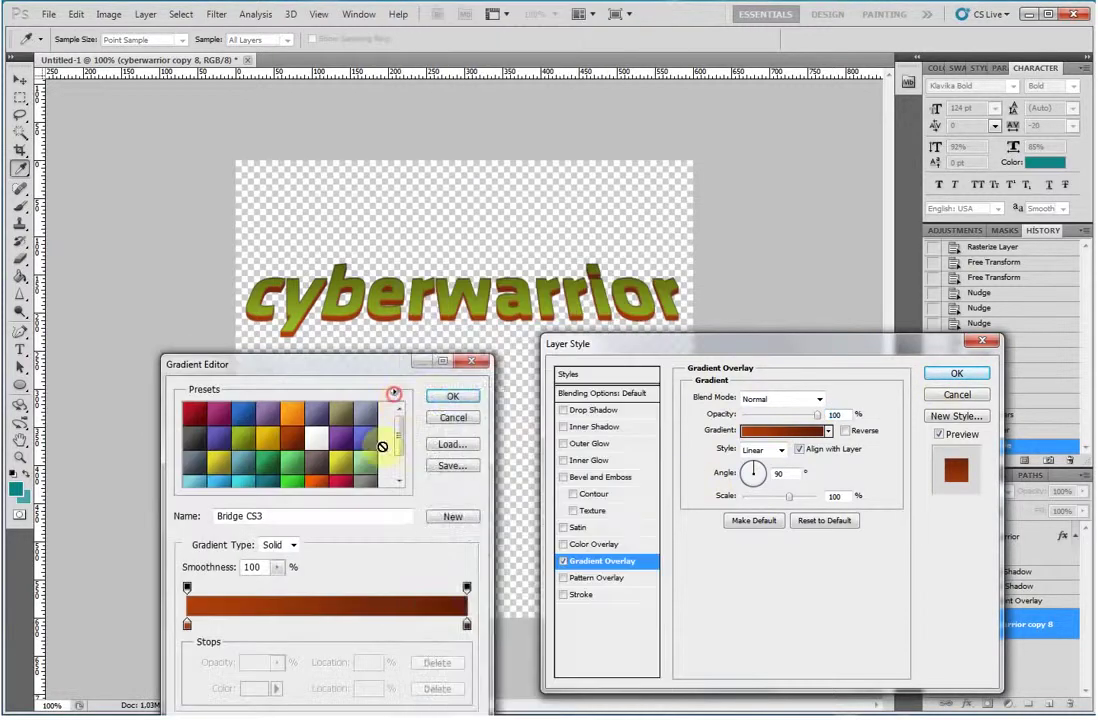
scroll(382, 446, down, 2)
click(253, 459)
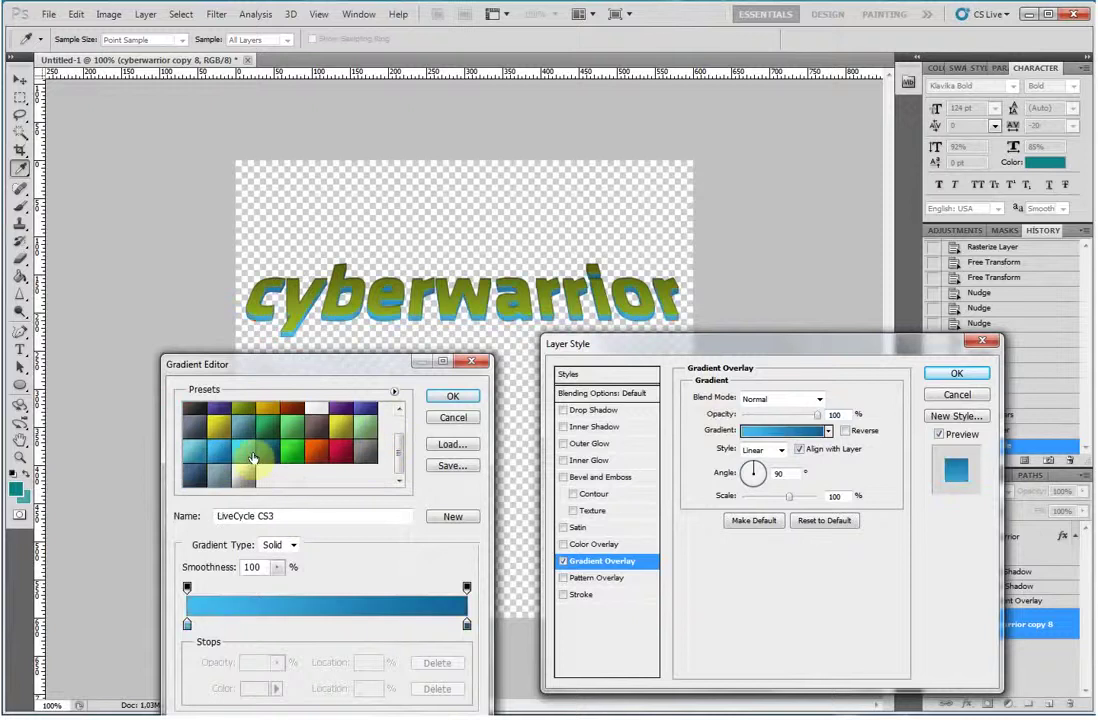
scroll(265, 450, up, 2)
click(292, 413)
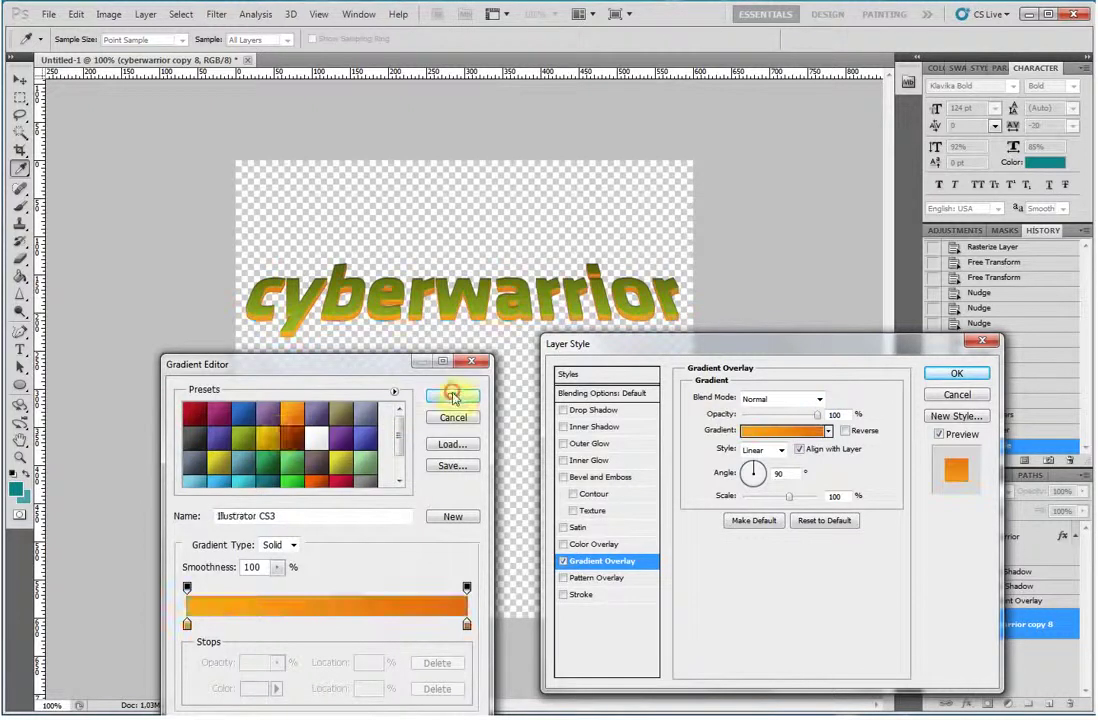
click(453, 397)
click(940, 376)
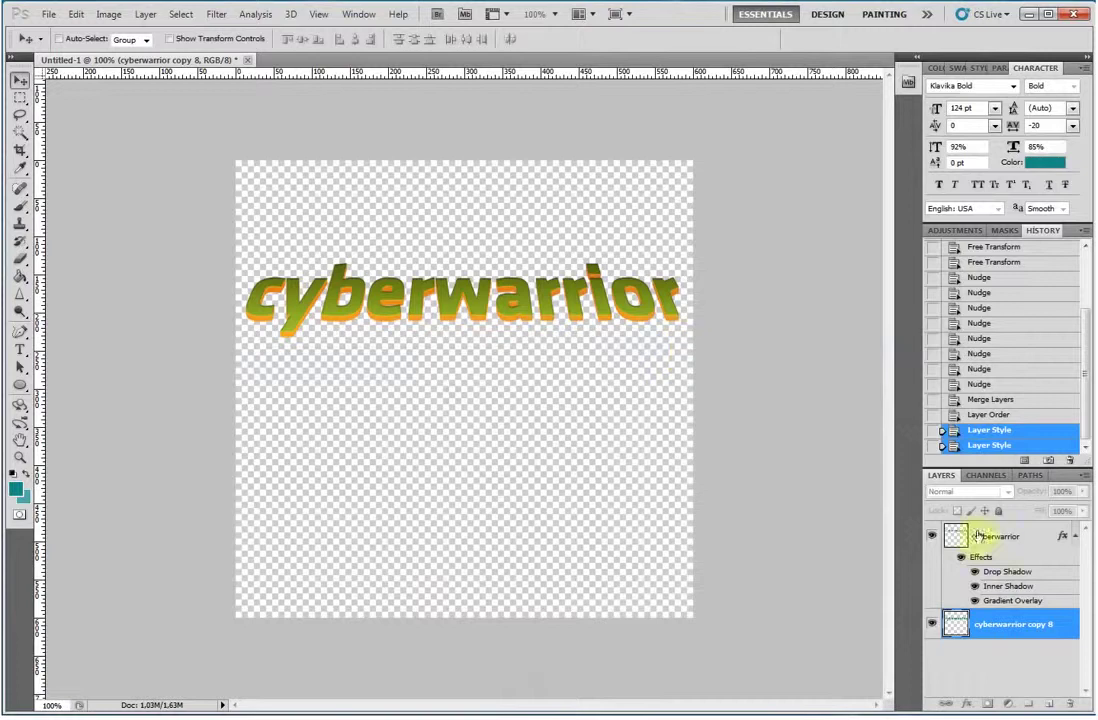
Step: Merge the styled text and its depth layer into one, deselect, and nudge it up
ctrl+click(980, 537)
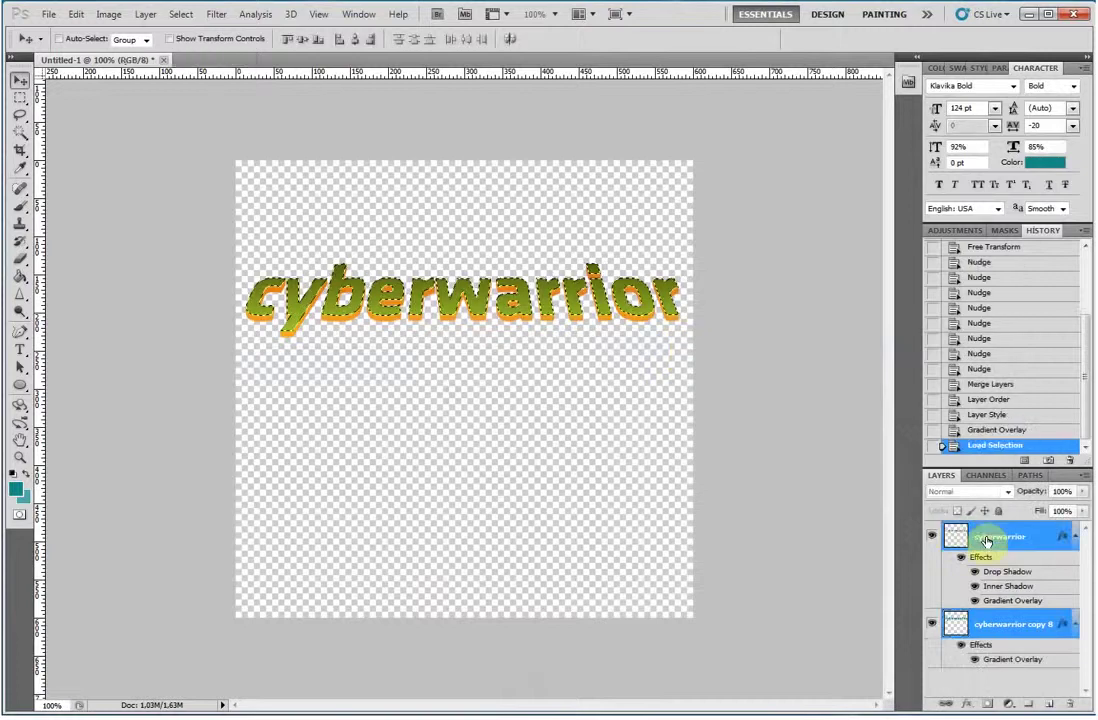
key(ctrl+e)
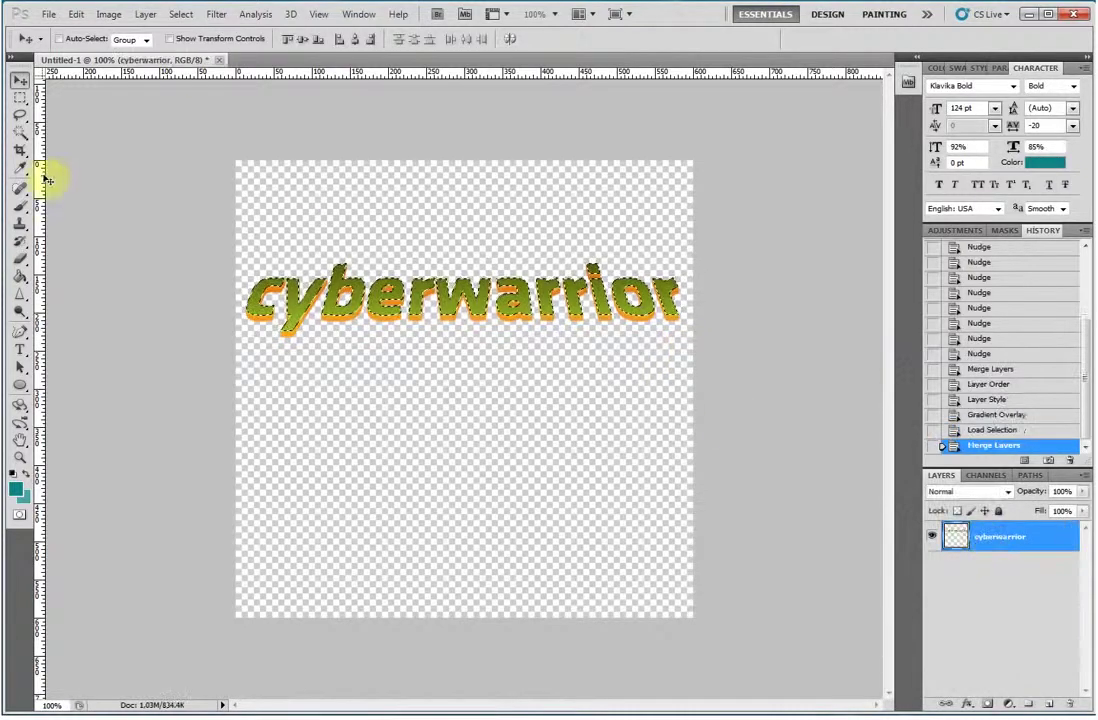
click(20, 131)
click(311, 185)
key(ctrl+d)
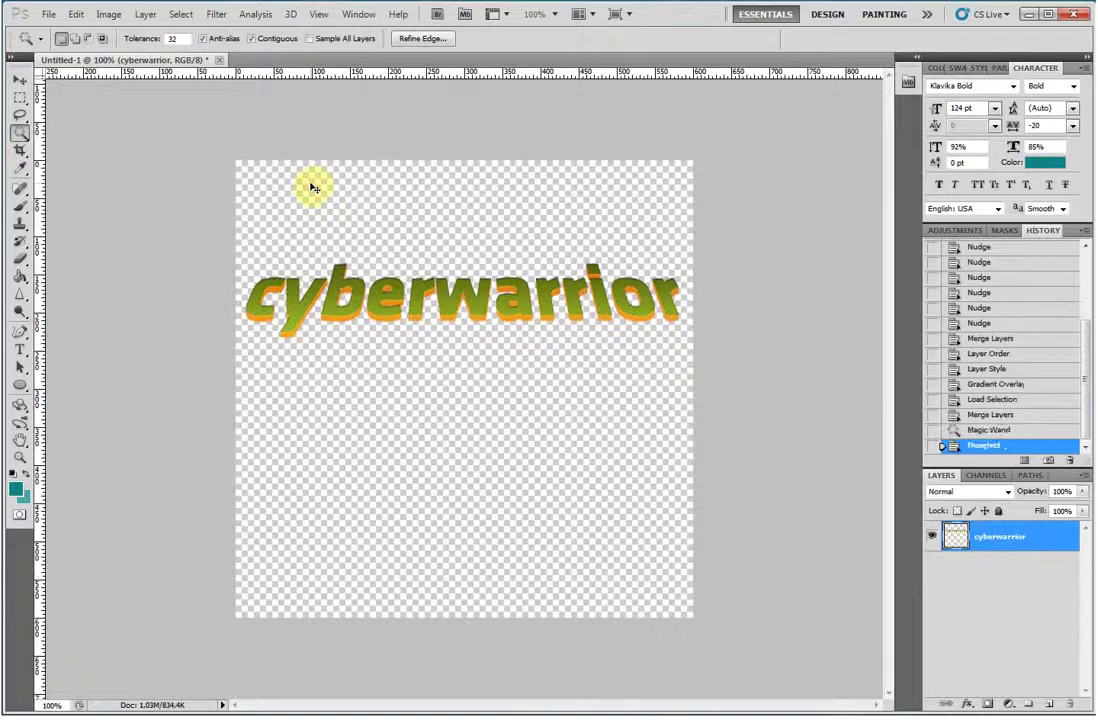
key(Up)
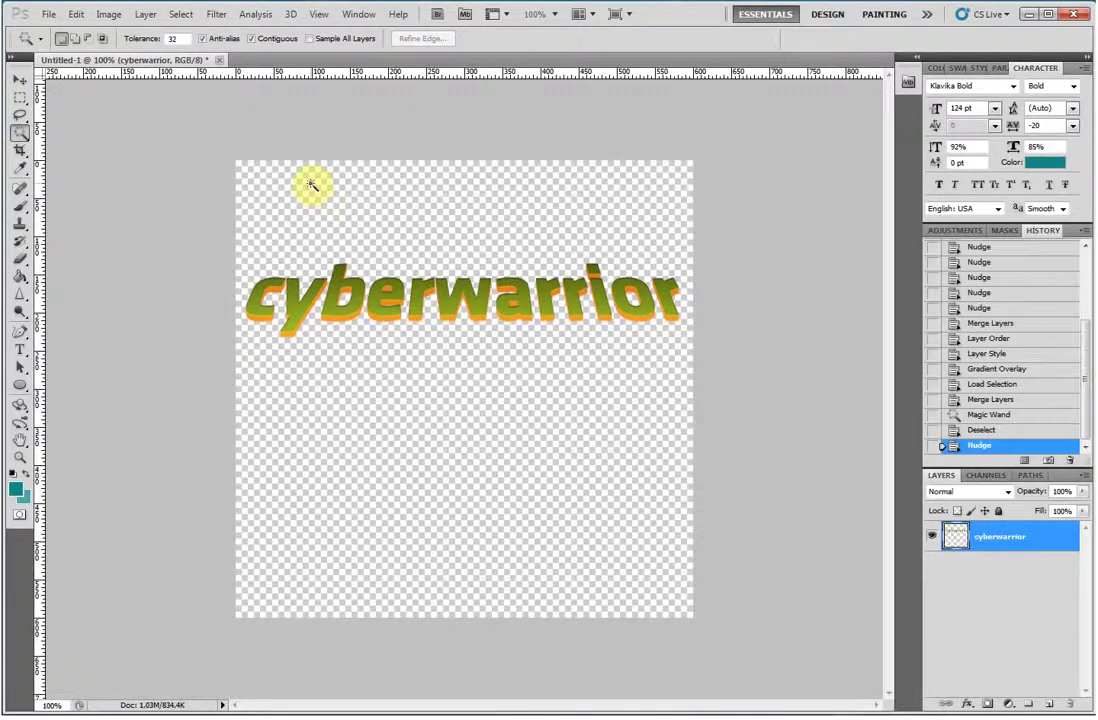
Step: Duplicate the text with the Move tool, placing the copy just below the original
click(22, 80)
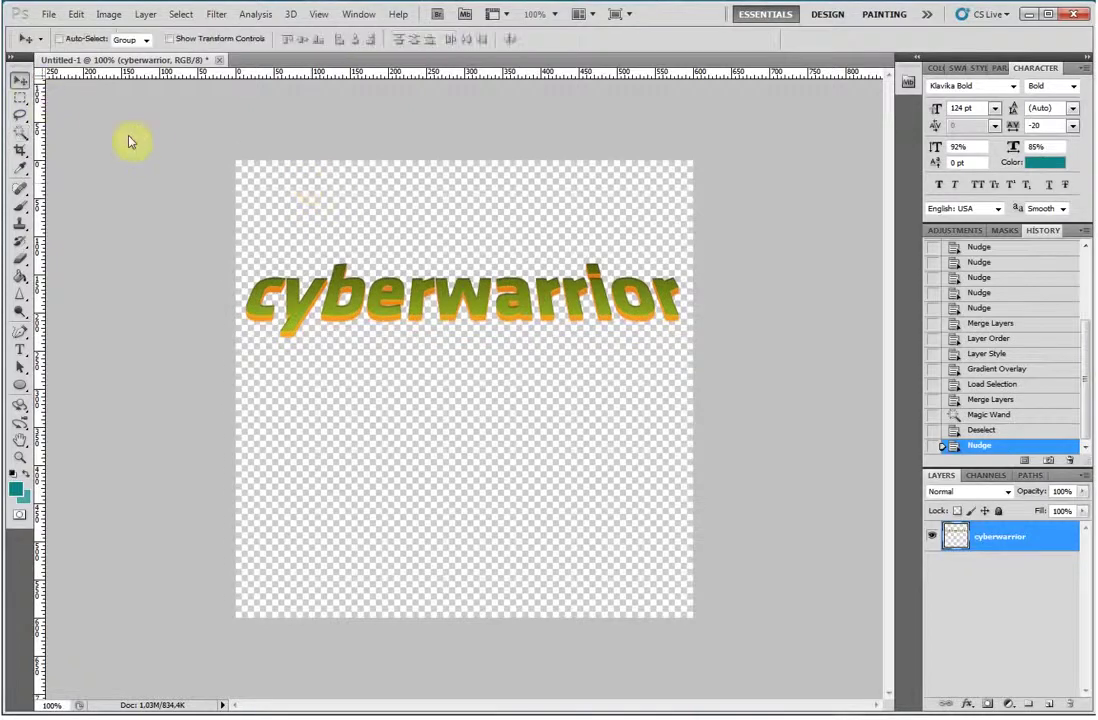
key(alt+Down)
mouse_move(340, 300)
mouse_down()
mouse_move(342, 367)
mouse_move(342, 344)
mouse_up()
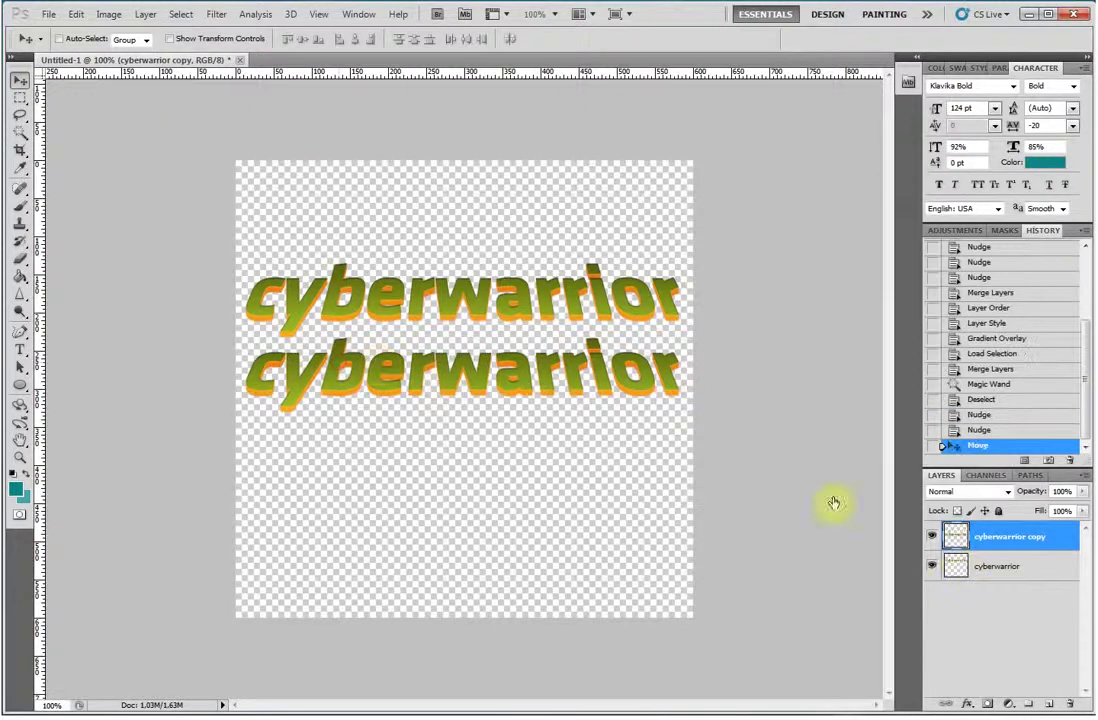
Step: Flip the copy upside down with Free Transform and move it below the original text
click(76, 14)
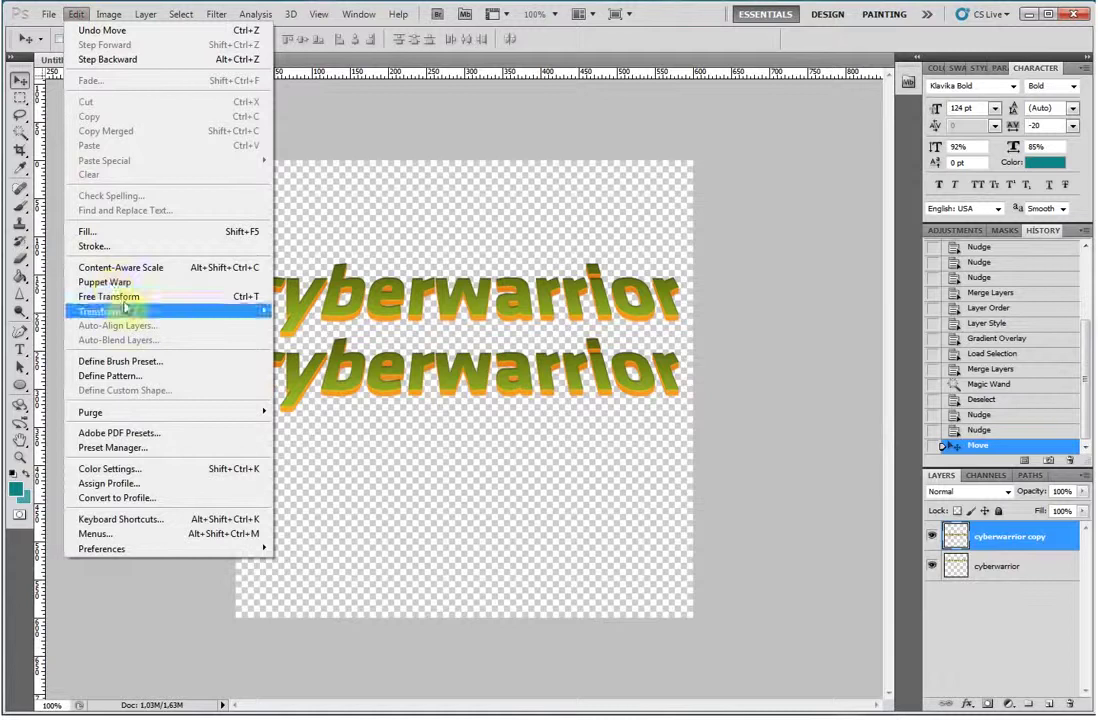
click(120, 296)
drag(462, 402, 449, 253)
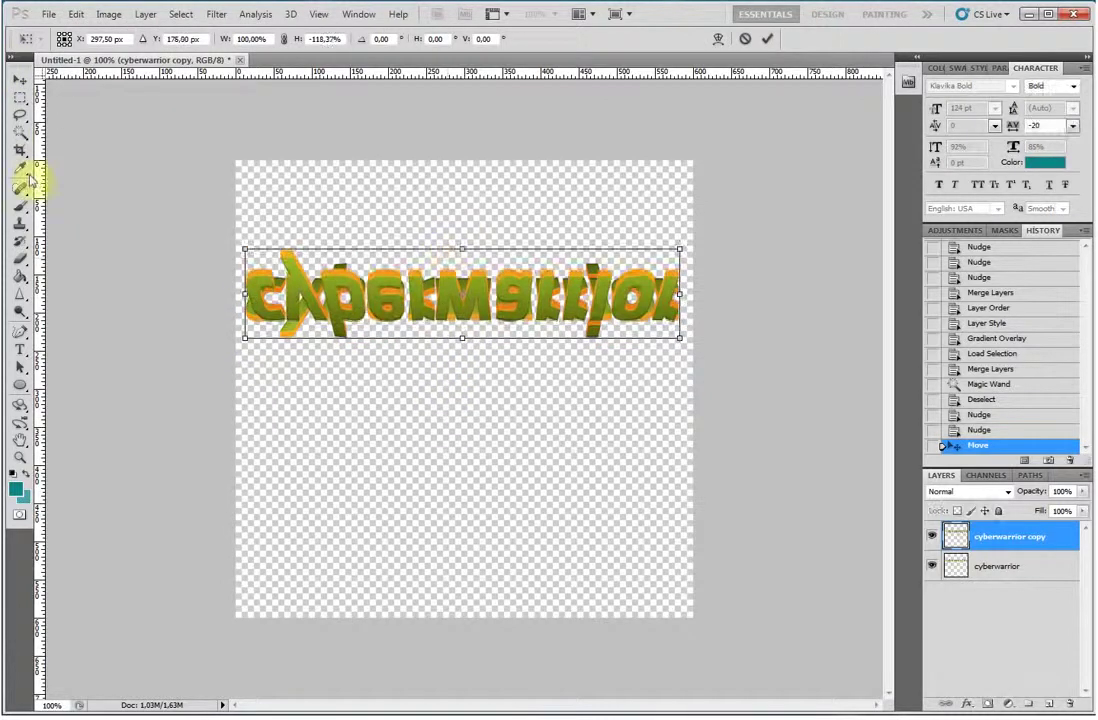
click(502, 277)
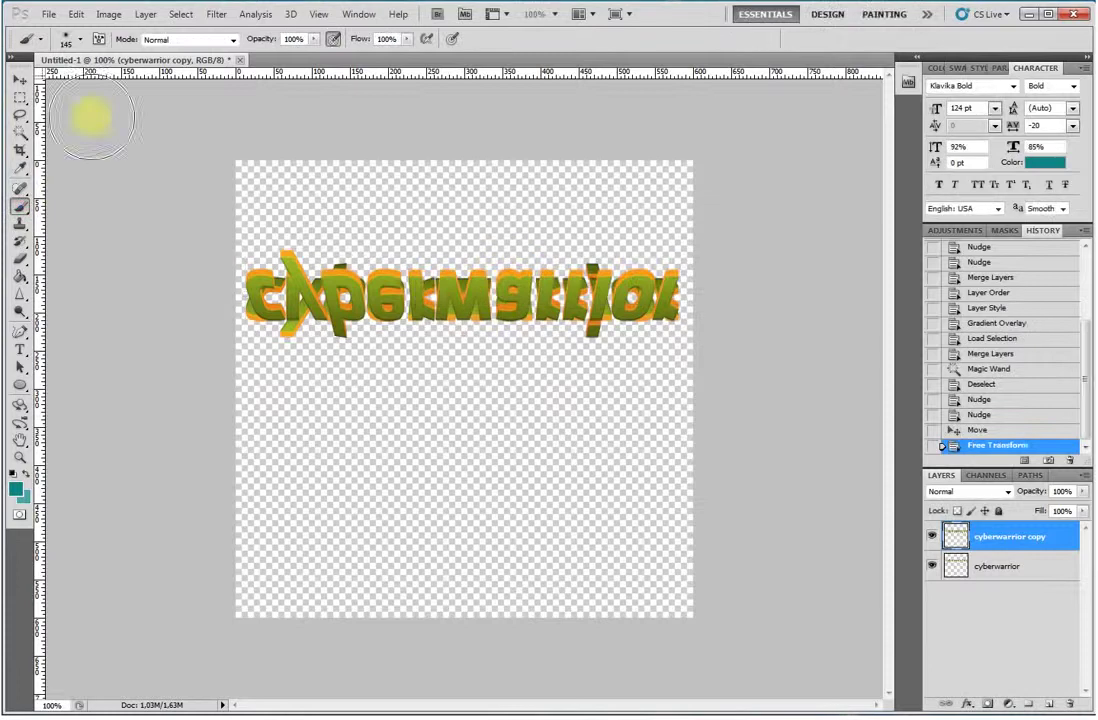
click(22, 83)
mouse_move(470, 305)
mouse_down()
mouse_move(478, 386)
mouse_move(468, 449)
mouse_up()
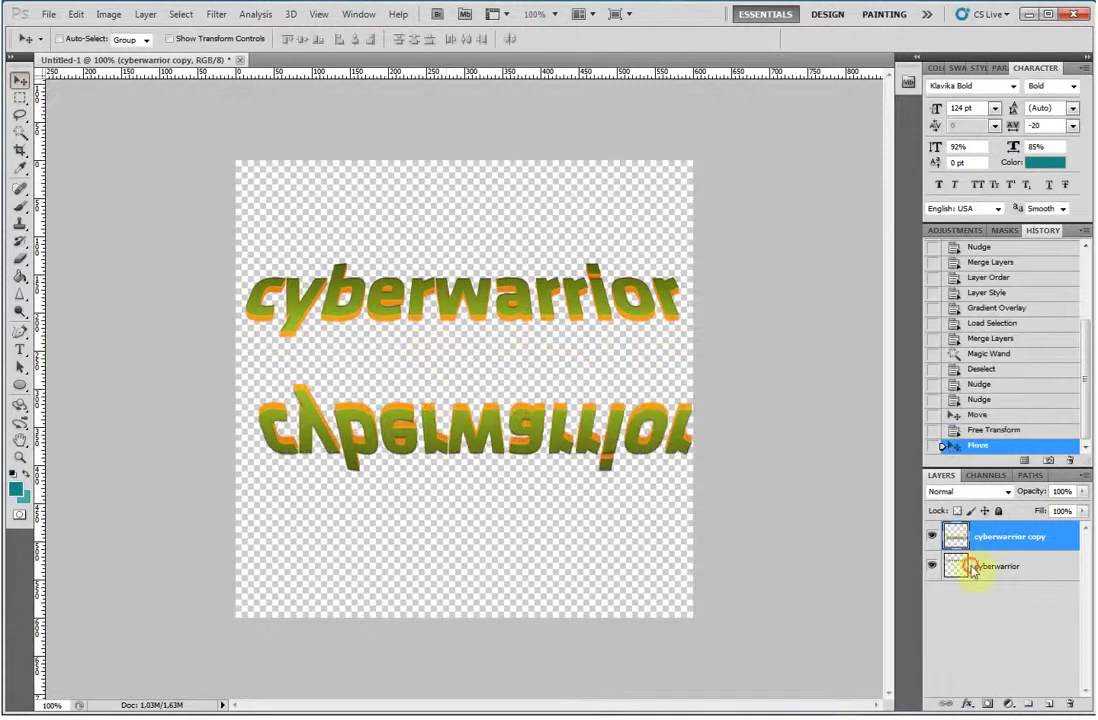
Step: Repaint the c of the original text with the History Brush at 100% opacity
click(1000, 566)
click(20, 243)
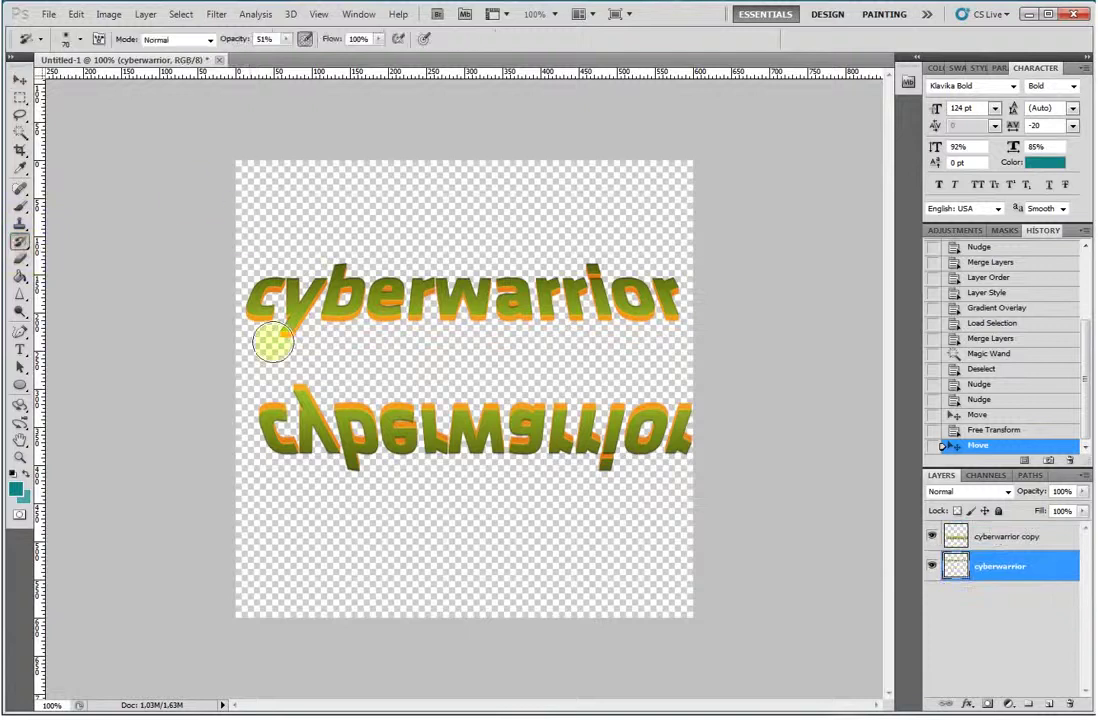
click(78, 42)
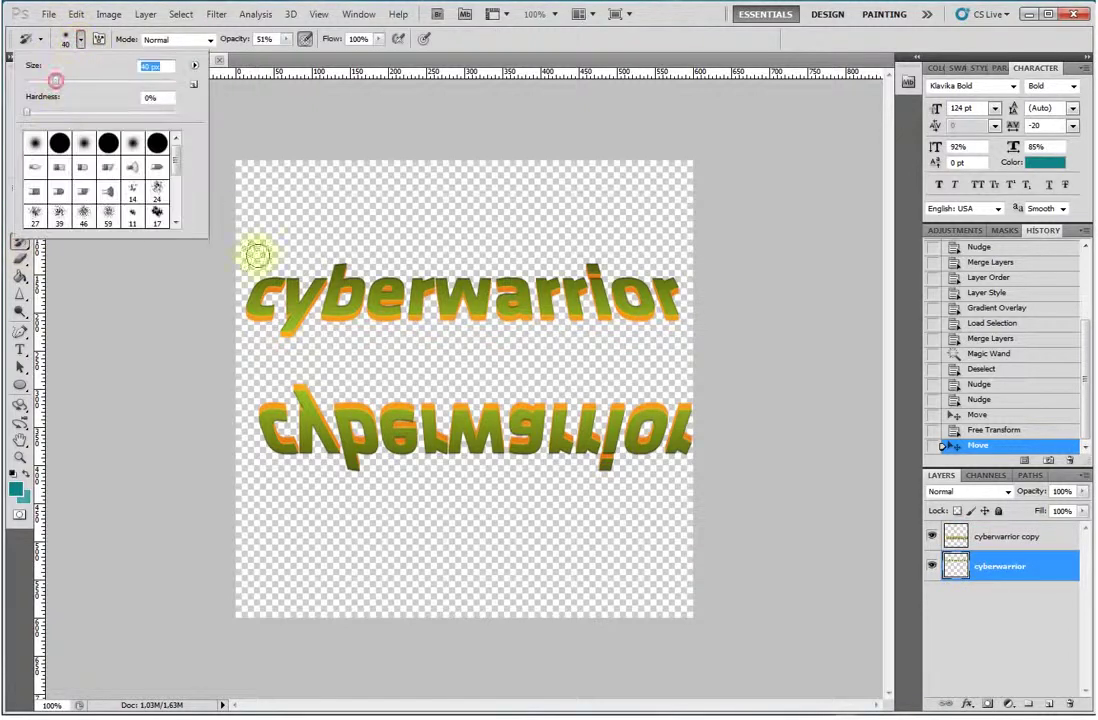
click(275, 336)
click(292, 338)
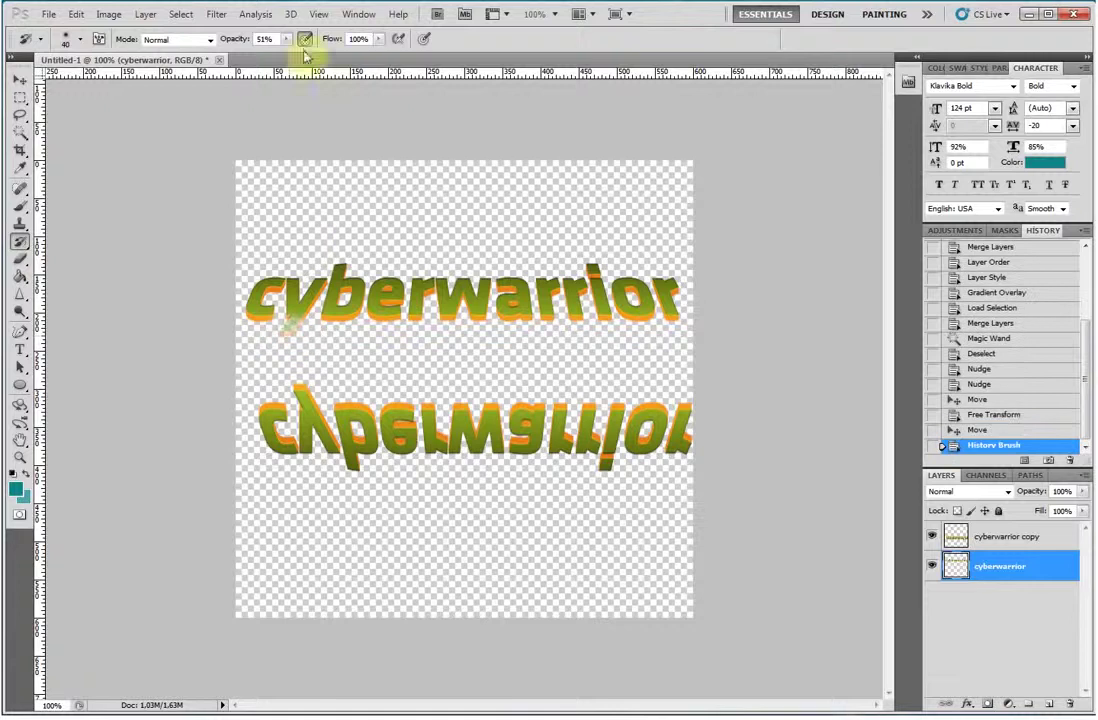
drag(286, 40, 345, 62)
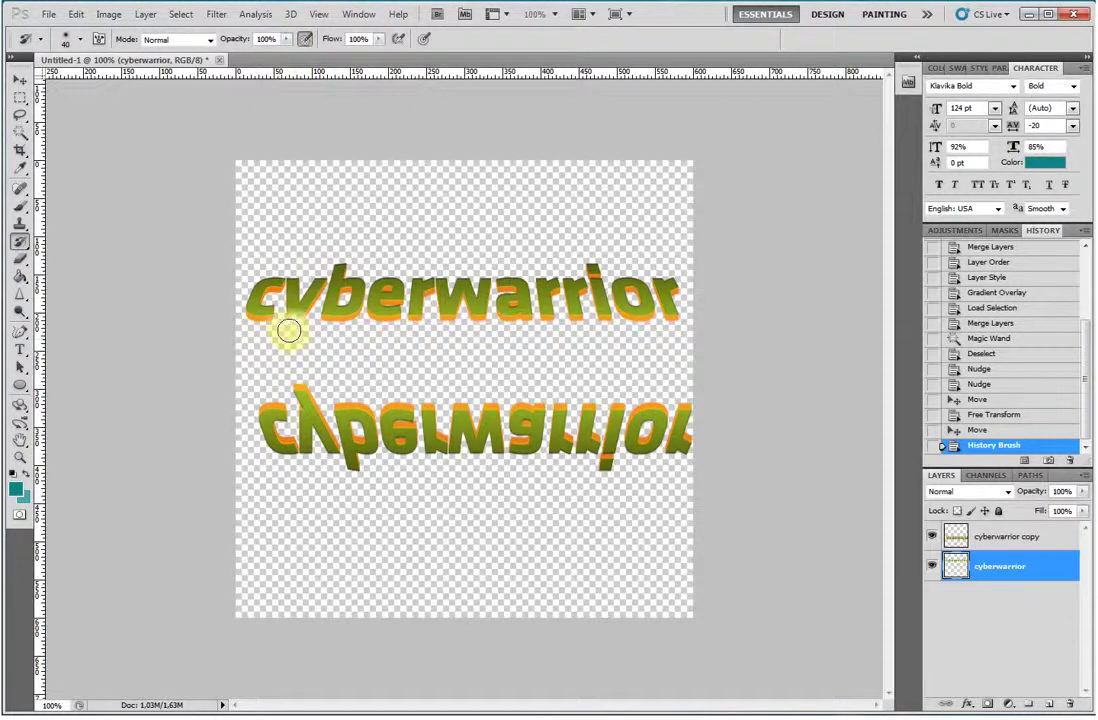
drag(262, 290, 252, 276)
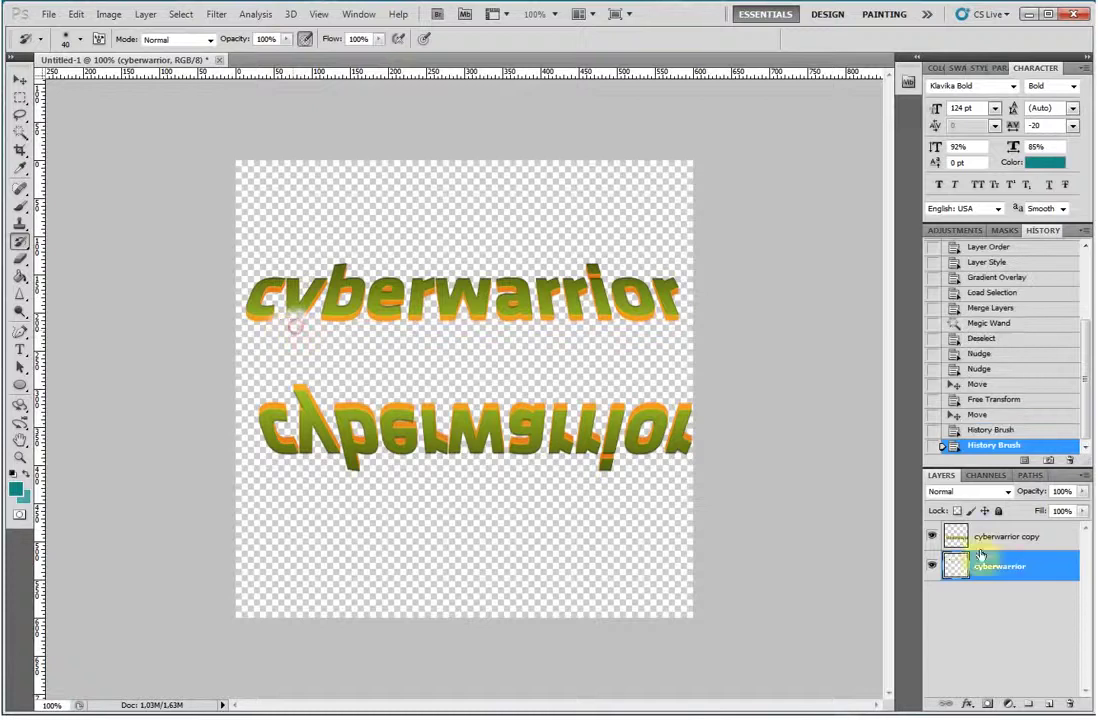
Step: Move the mirrored copy up so it sits directly under the original
click(1000, 536)
click(20, 79)
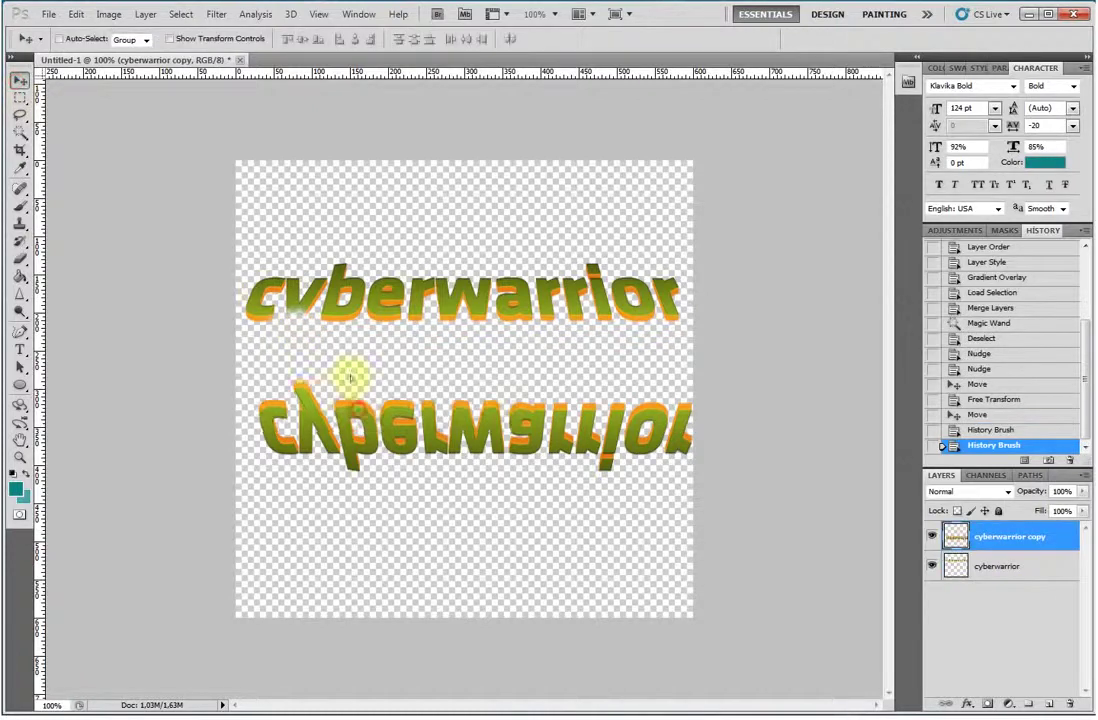
mouse_move(350, 400)
mouse_down()
mouse_move(348, 342)
mouse_move(358, 341)
mouse_up()
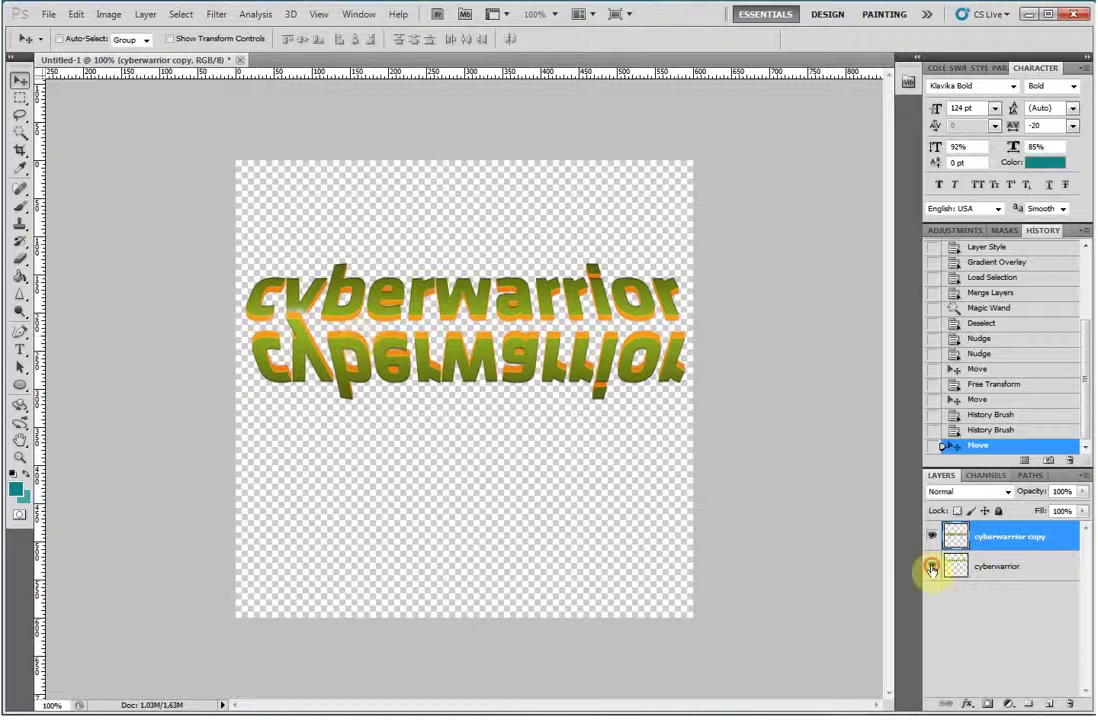
Step: Fade the reflection with the History Brush at 75% opacity in two sweeps
click(930, 567)
click(930, 567)
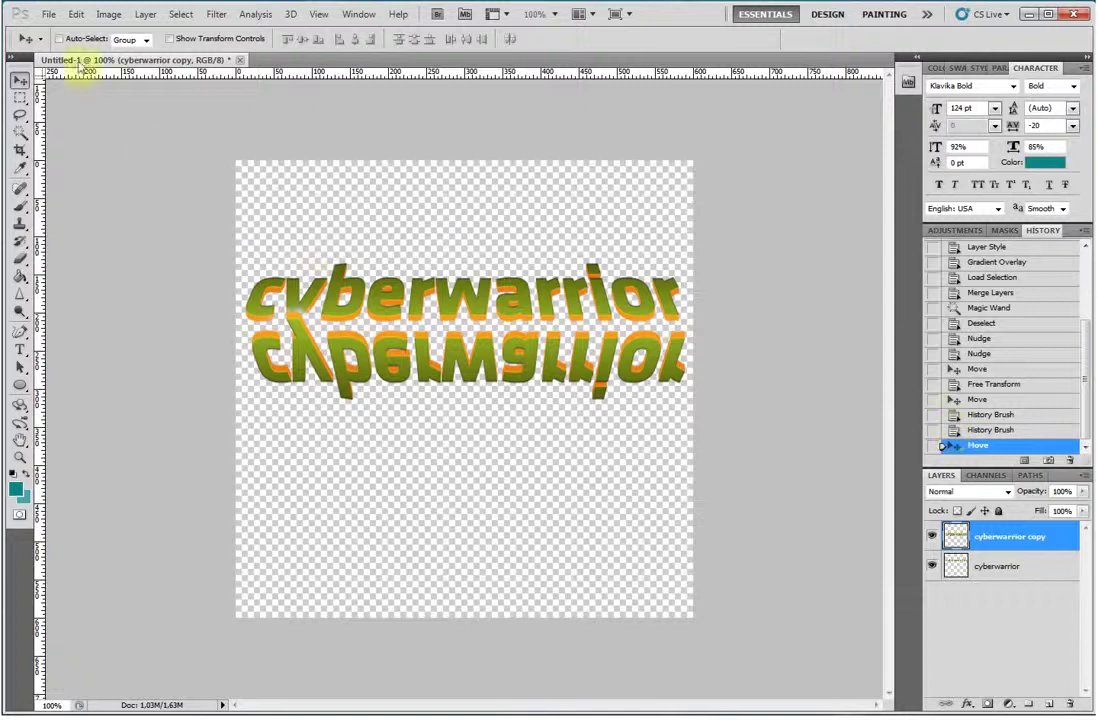
click(21, 242)
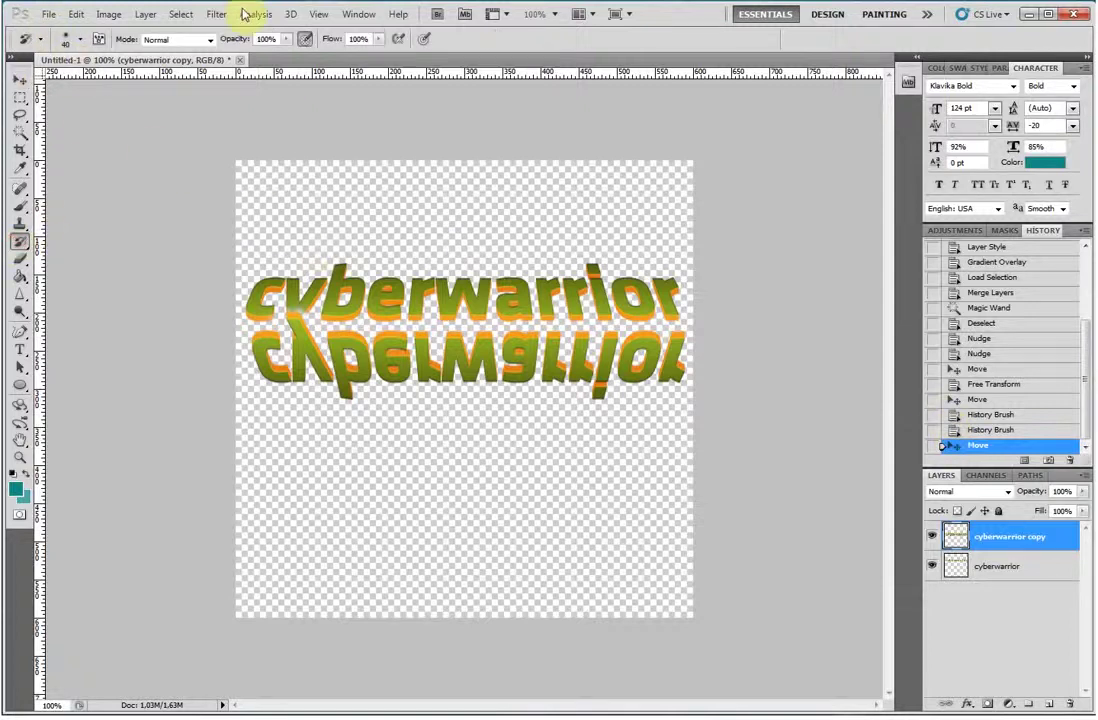
click(286, 39)
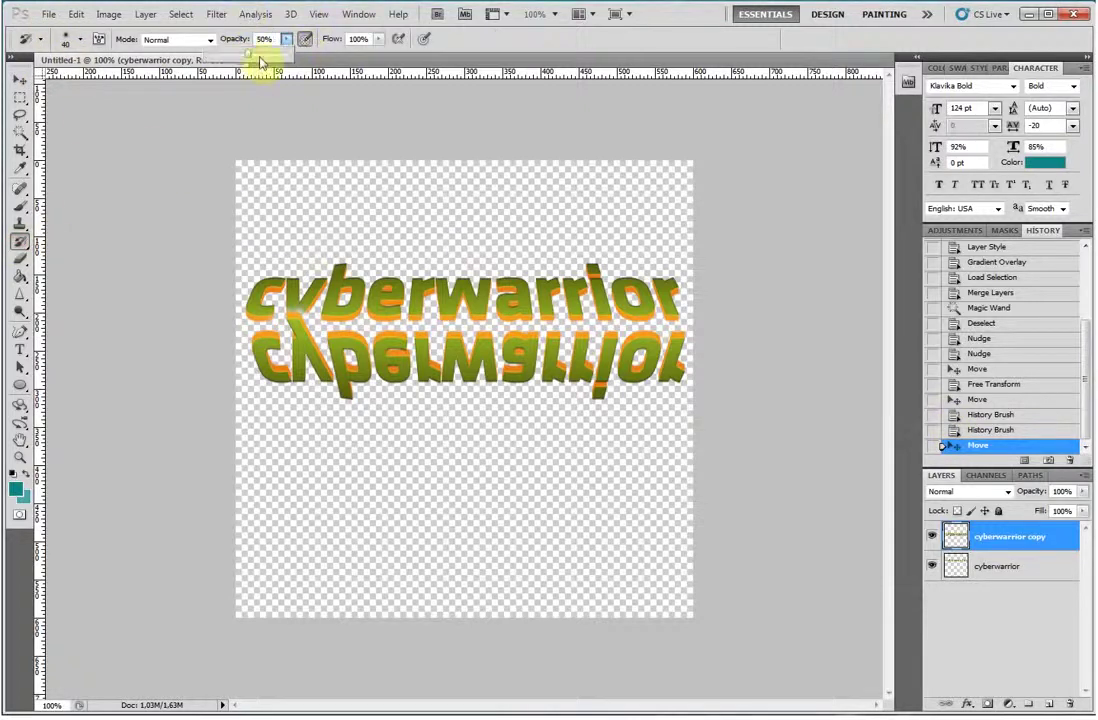
drag(262, 365, 294, 345)
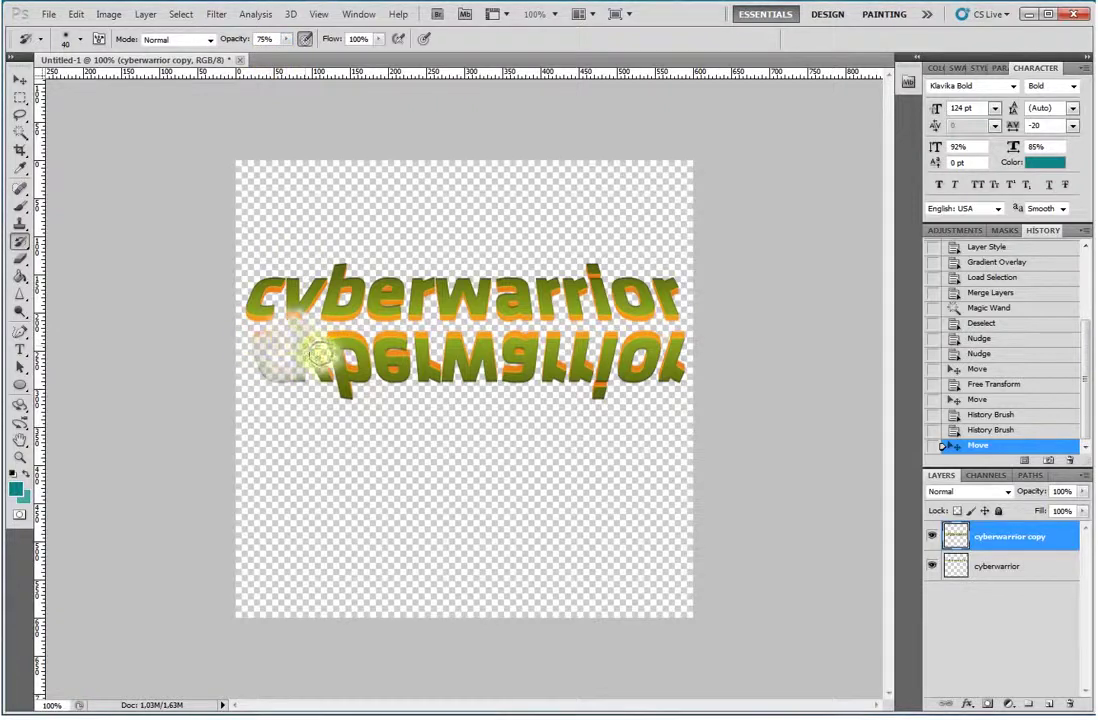
mouse_move(318, 352)
mouse_down()
mouse_move(294, 343)
mouse_move(466, 355)
mouse_move(689, 343)
mouse_up()
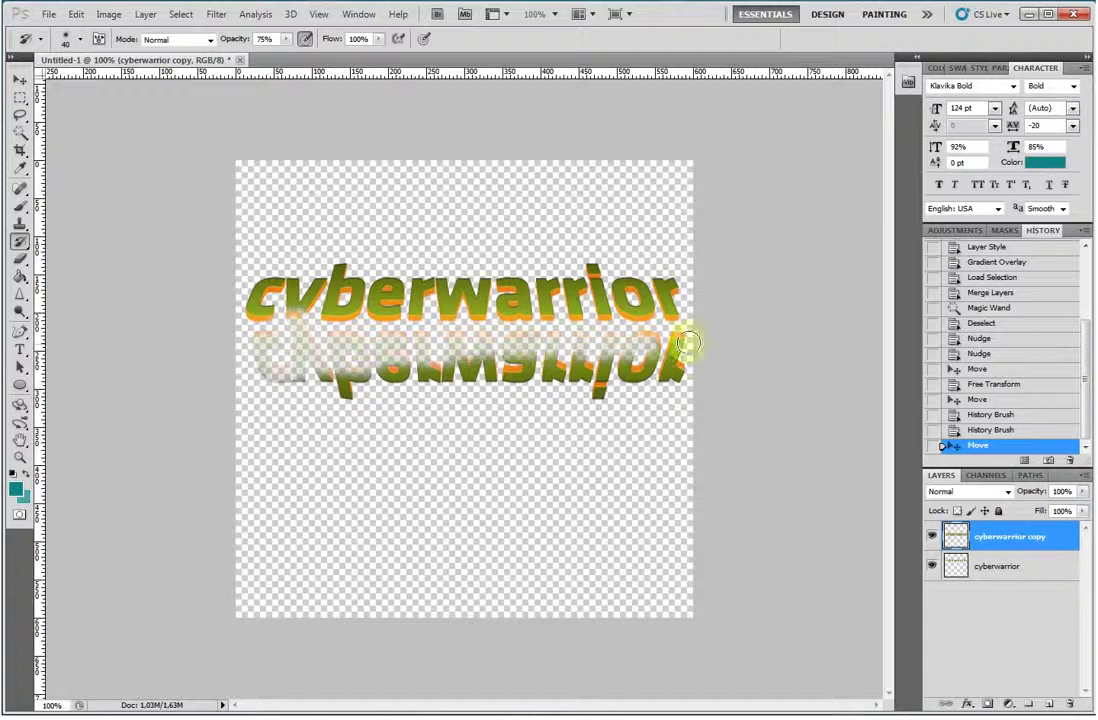
mouse_move(321, 360)
mouse_down()
mouse_move(318, 378)
mouse_move(289, 380)
mouse_move(569, 386)
mouse_move(459, 367)
mouse_move(689, 363)
mouse_move(645, 370)
mouse_up()
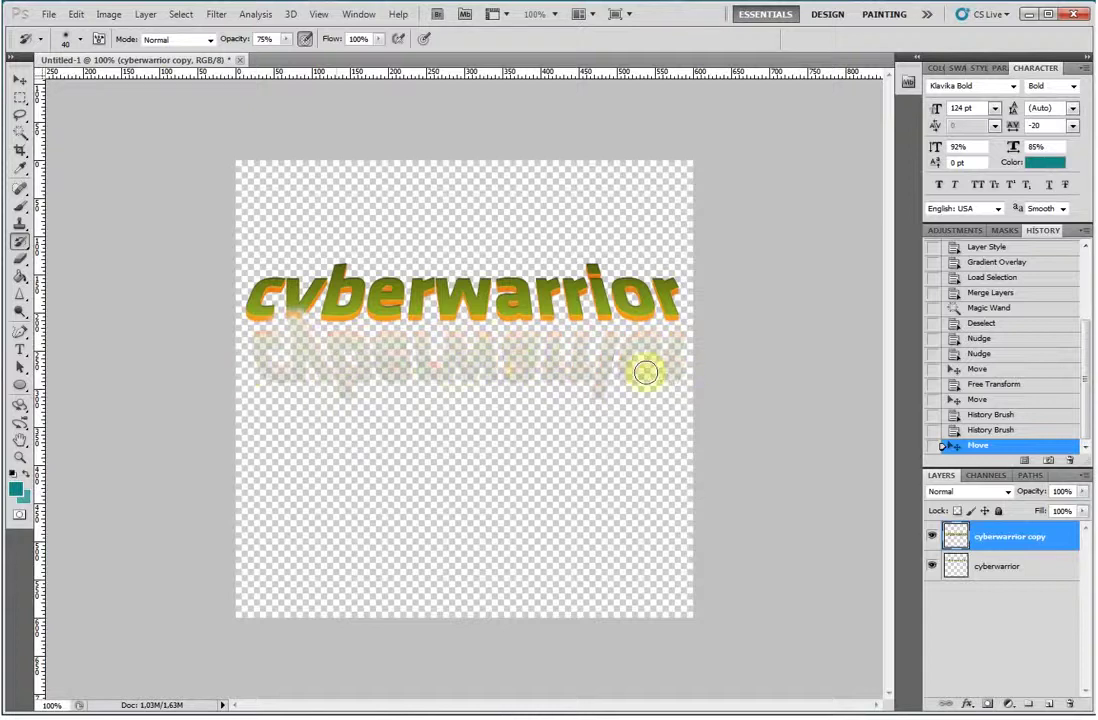
Step: Enlarge the brush to about 60 px and fade the reflection further
click(213, 45)
click(120, 40)
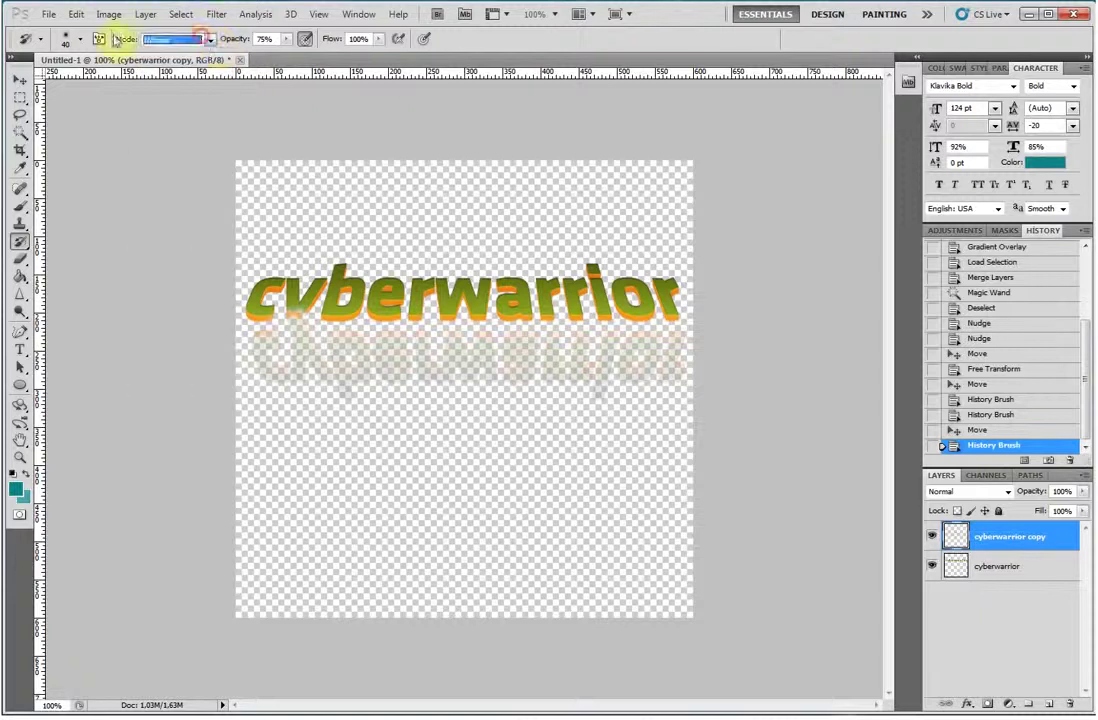
click(79, 43)
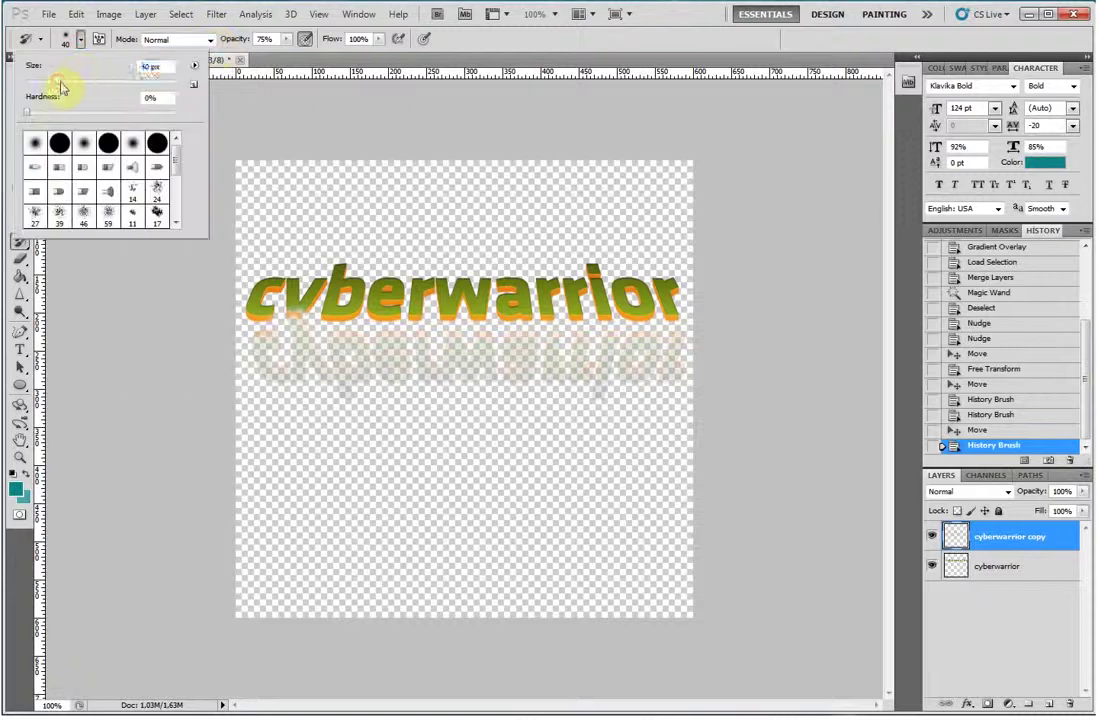
click(306, 38)
click(81, 40)
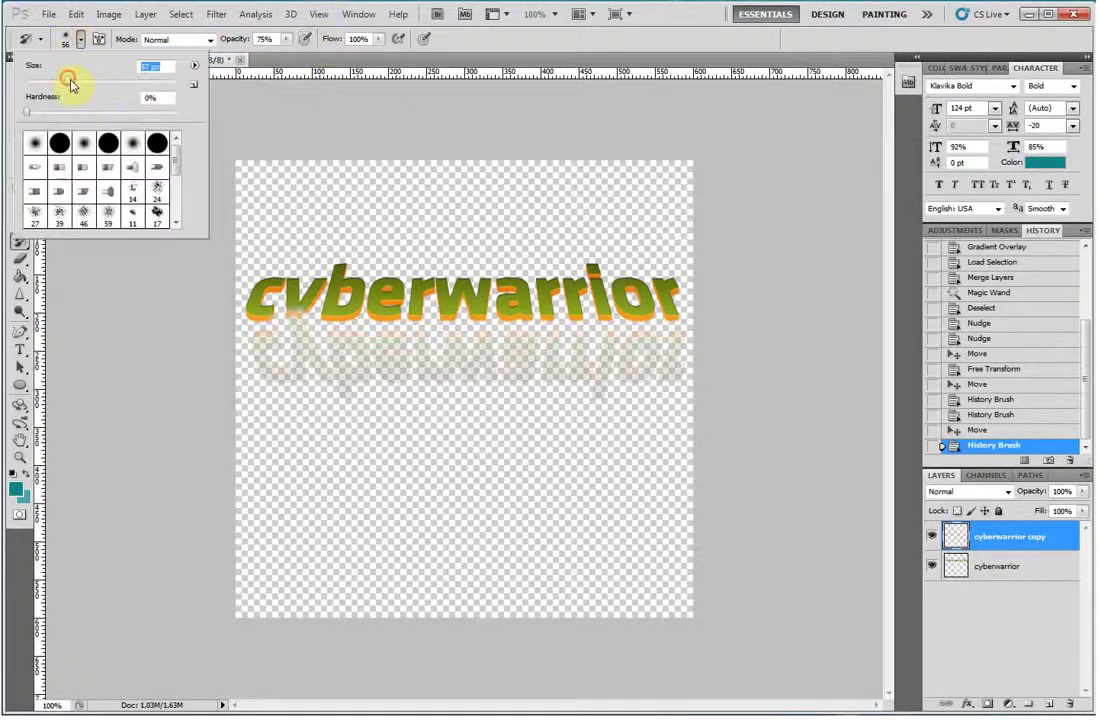
click(336, 396)
drag(250, 330, 674, 391)
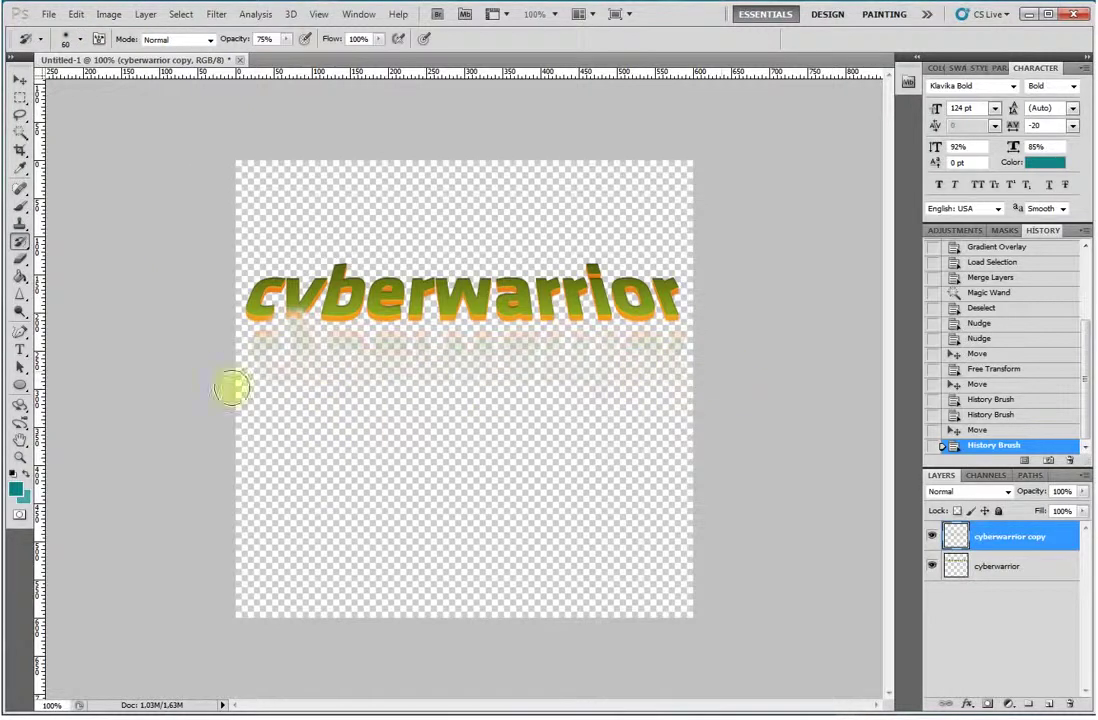
drag(258, 352, 276, 348)
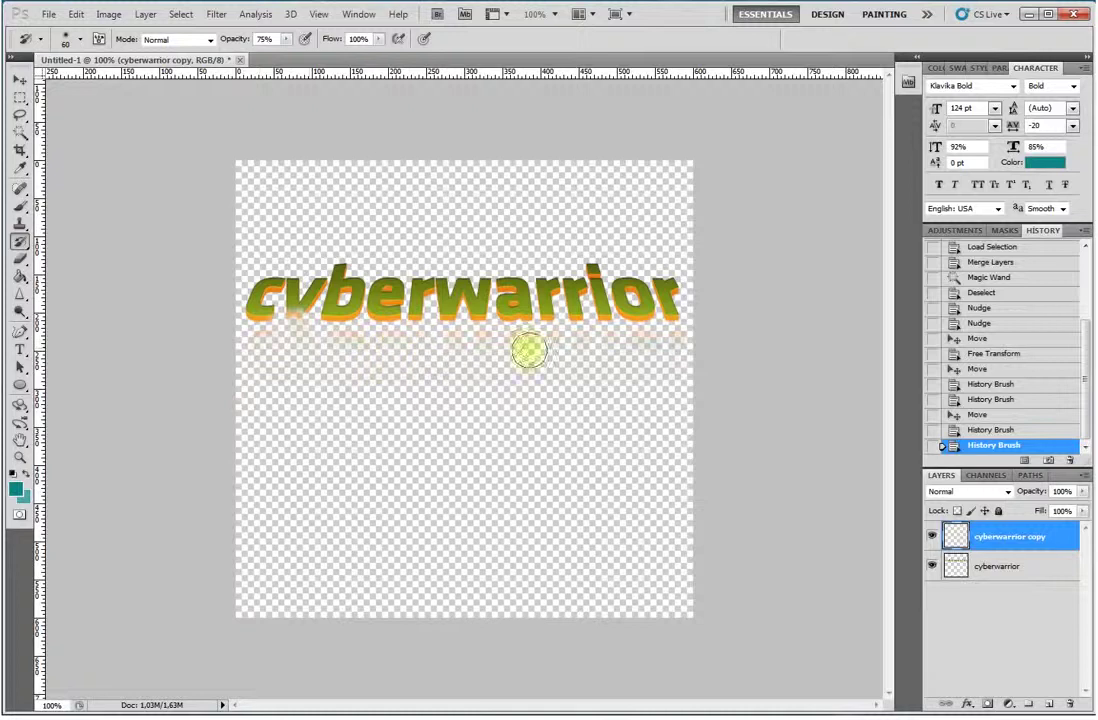
click(694, 347)
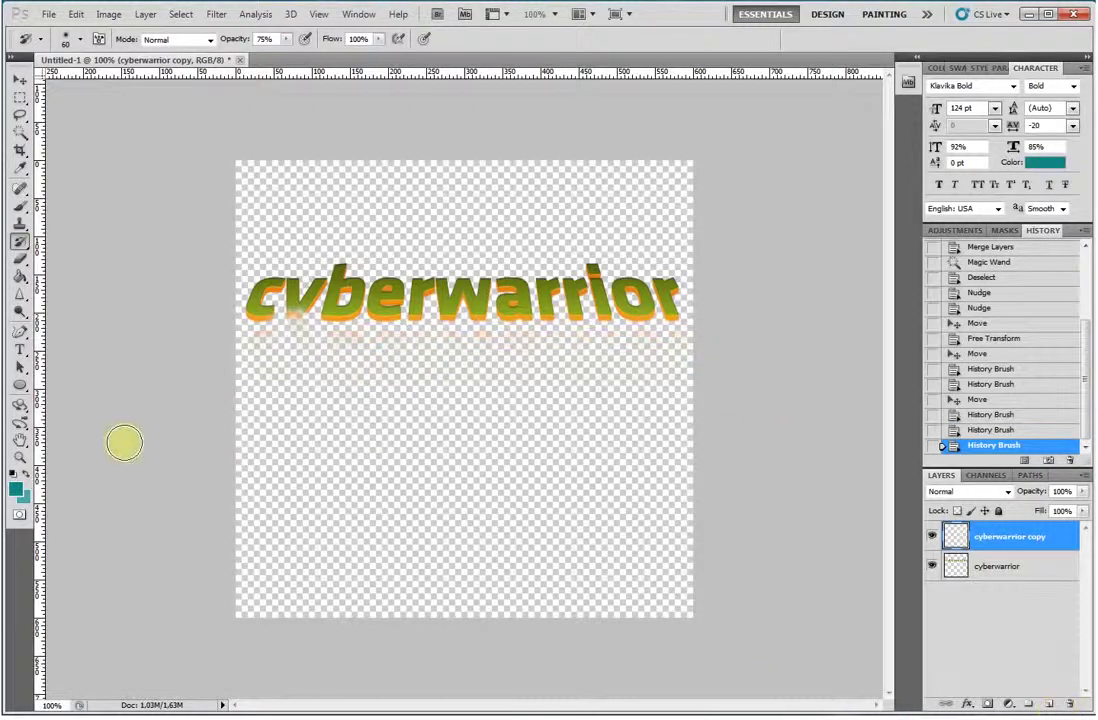
click(40, 14)
Step: Save the image as Untitled-1.png with no interlacing, replacing the existing file, then minimize Photoshop
click(86, 252)
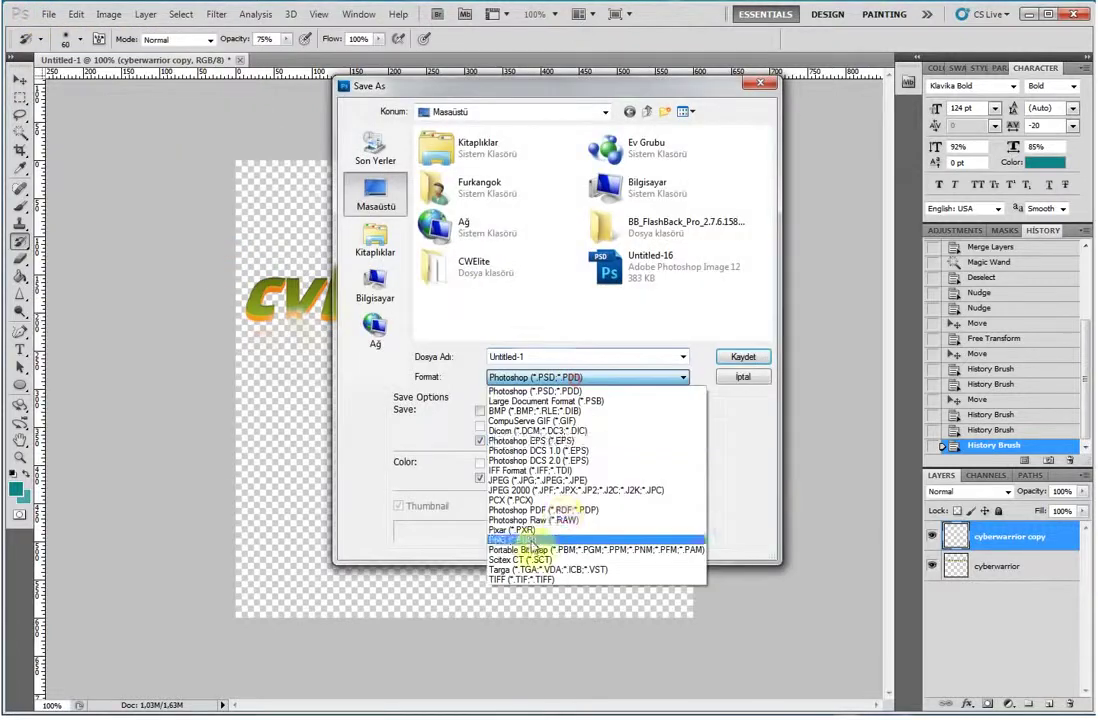
click(510, 539)
click(735, 357)
click(524, 277)
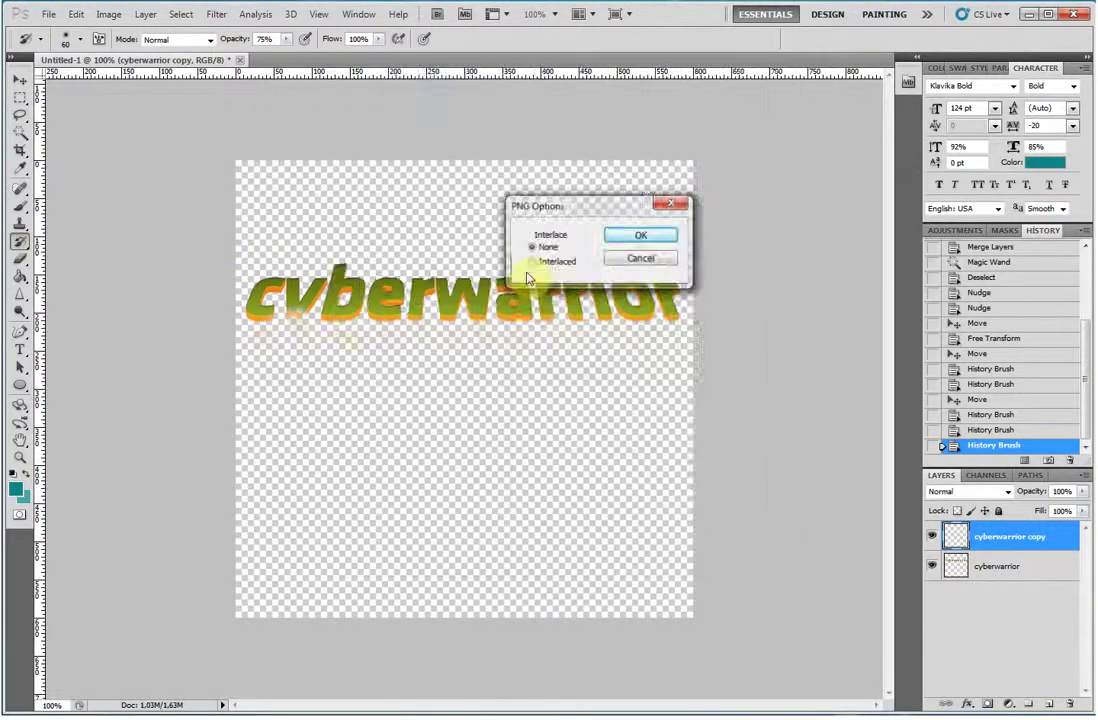
click(618, 236)
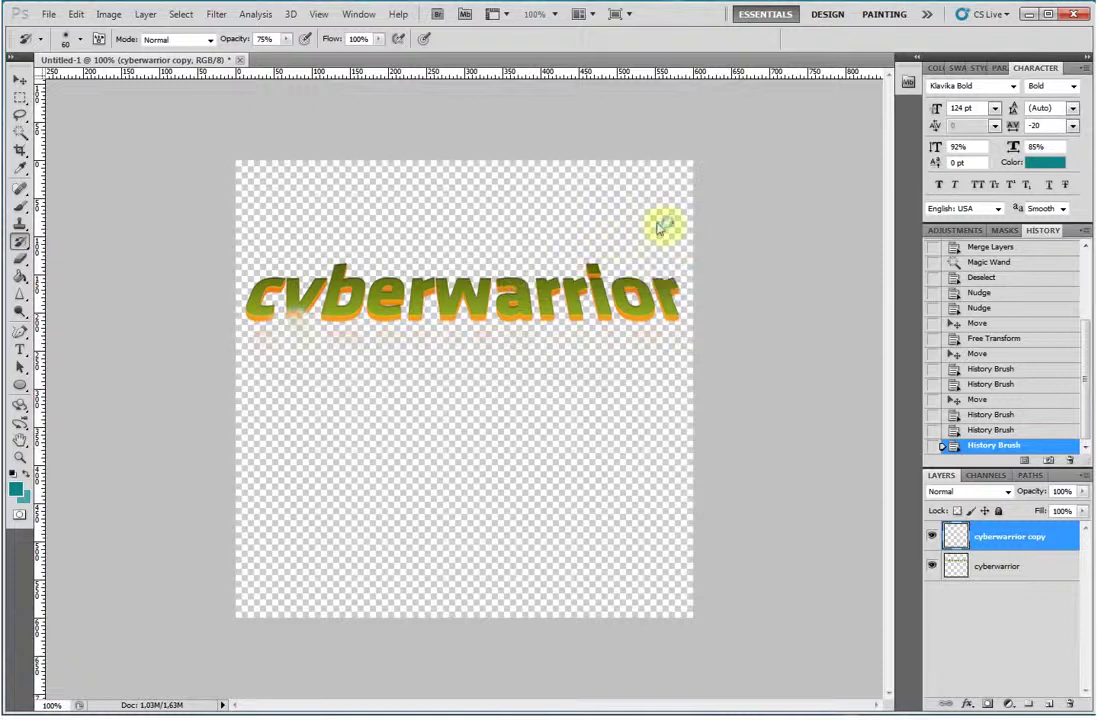
click(1028, 14)
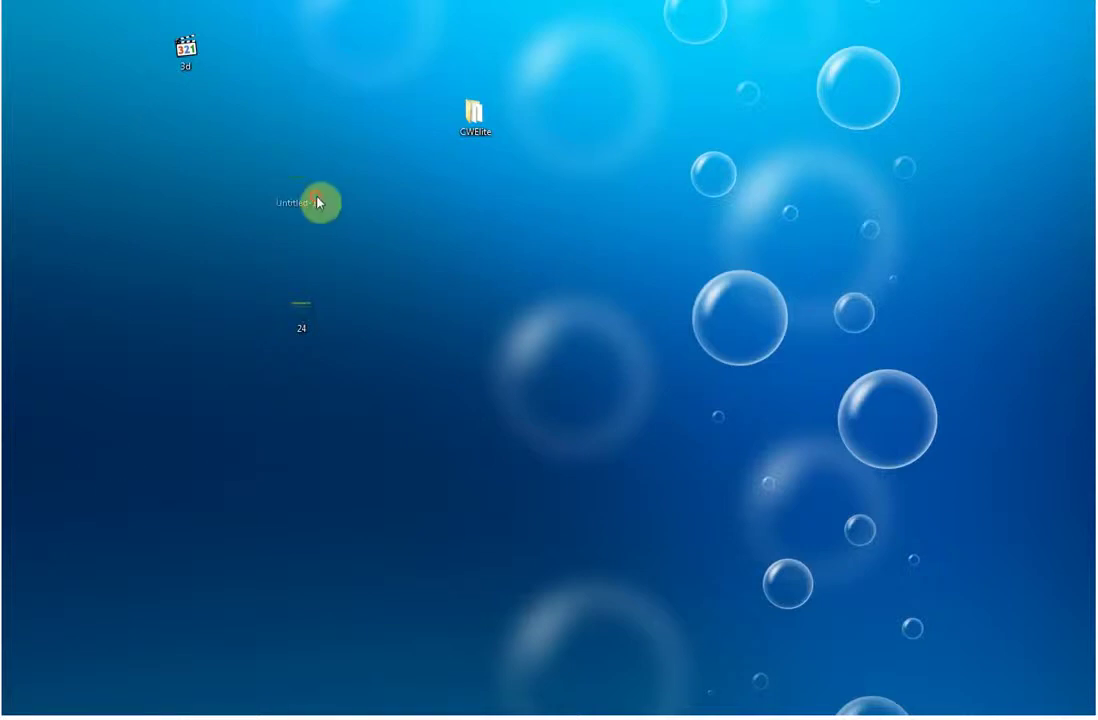
Step: Preview the saved Untitled PNG from the desktop in Windows Photo Viewer, then close it
click(317, 203)
double_click(314, 197)
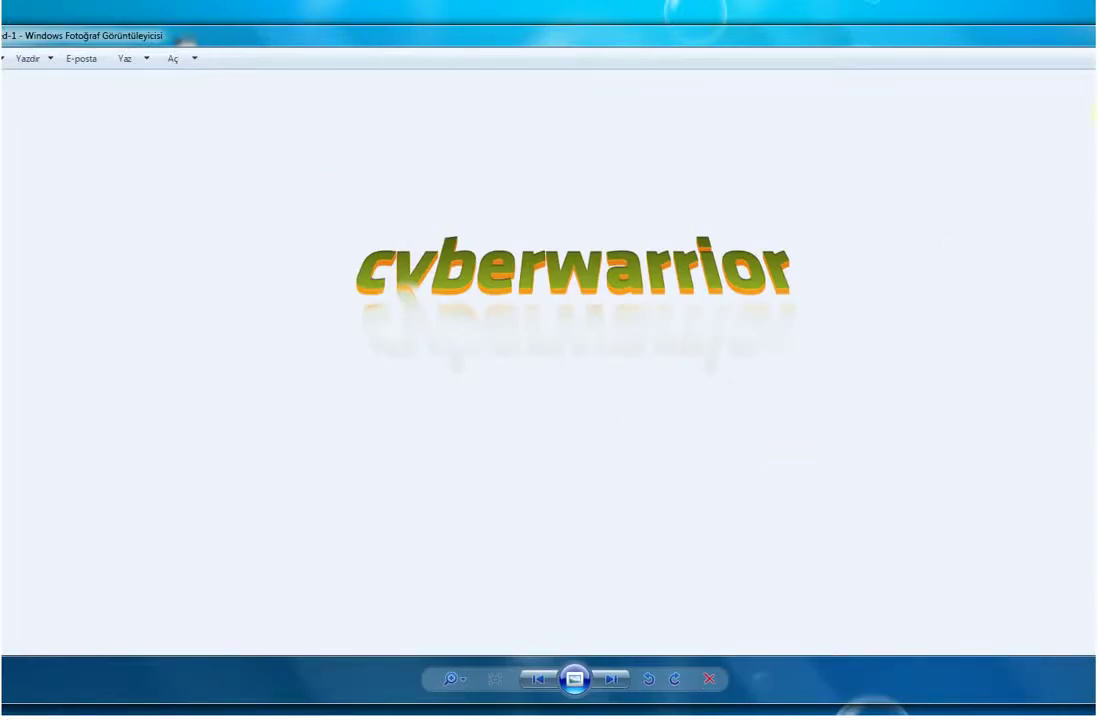
key(alt+F4)
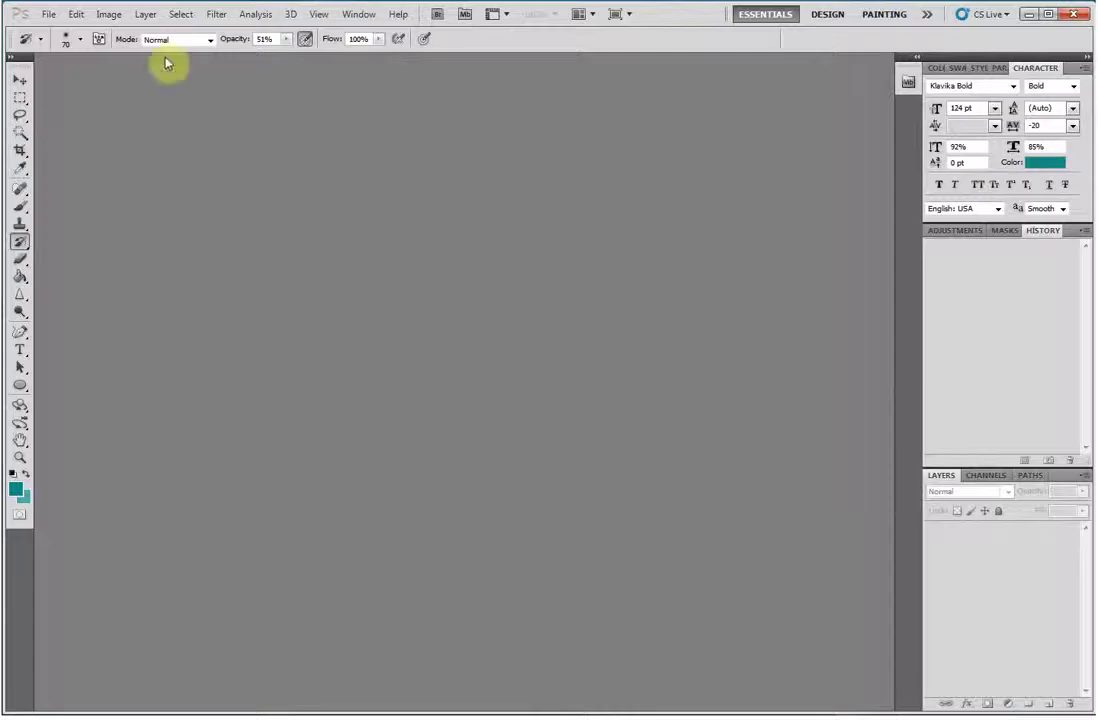
Step: Create a new 600×600 transparent document
click(46, 14)
click(50, 39)
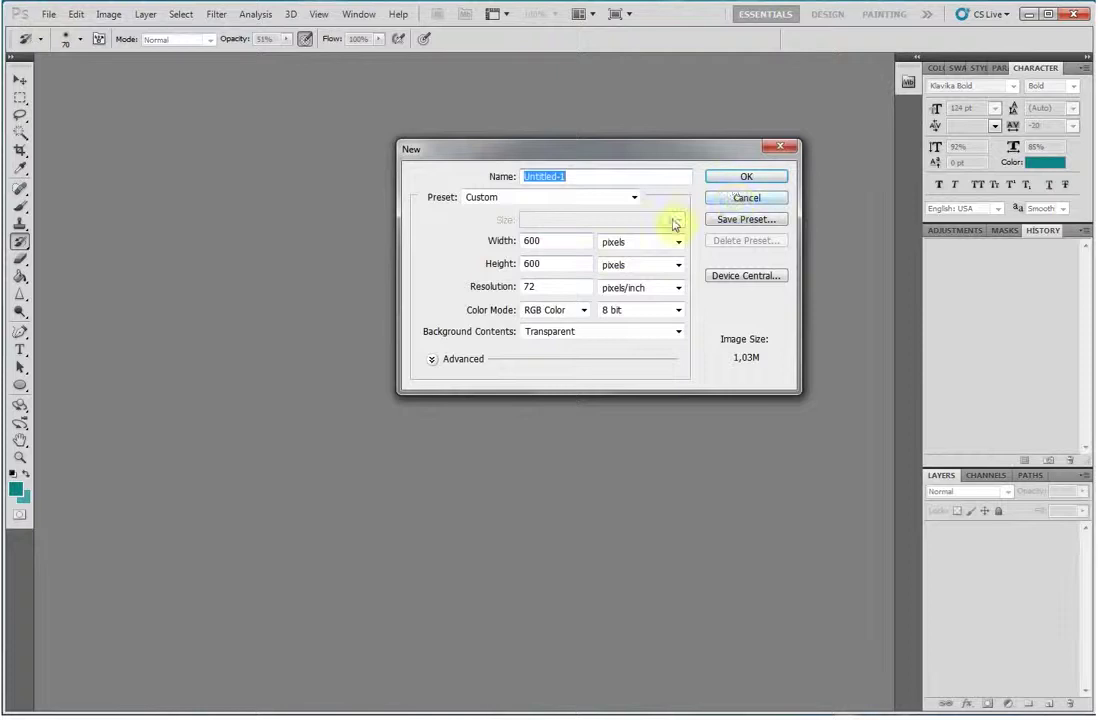
click(764, 176)
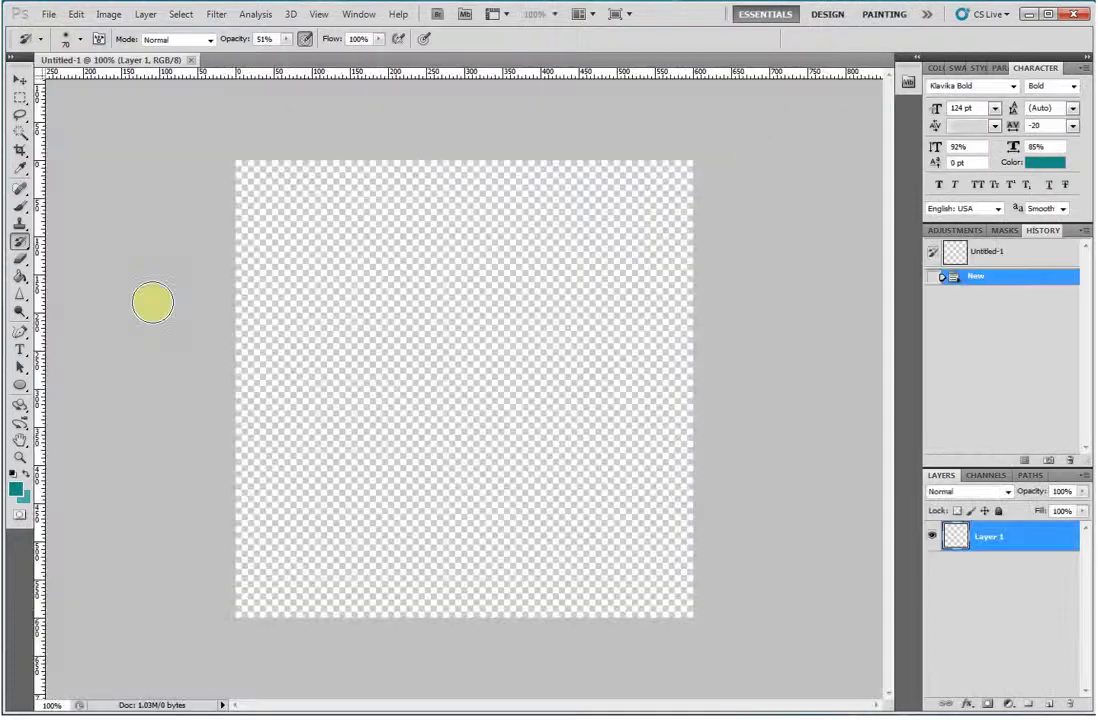
Step: Type 'cyberwarrior' into a paragraph text box and commit it
click(21, 350)
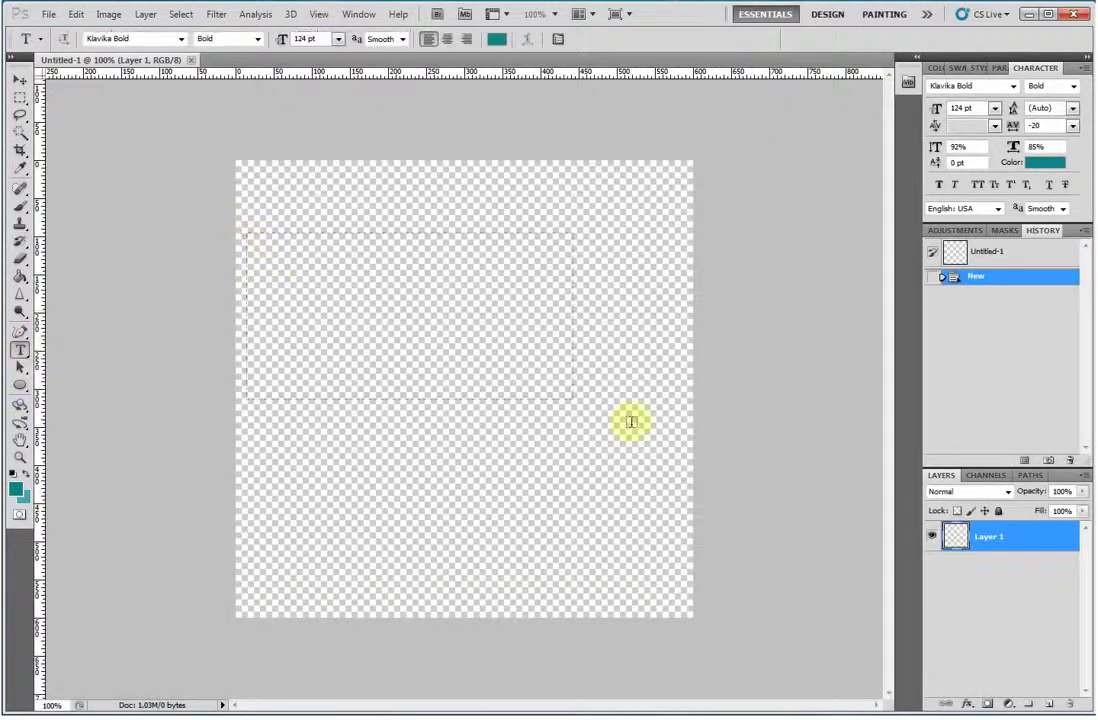
drag(246, 232, 707, 465)
text(cy)
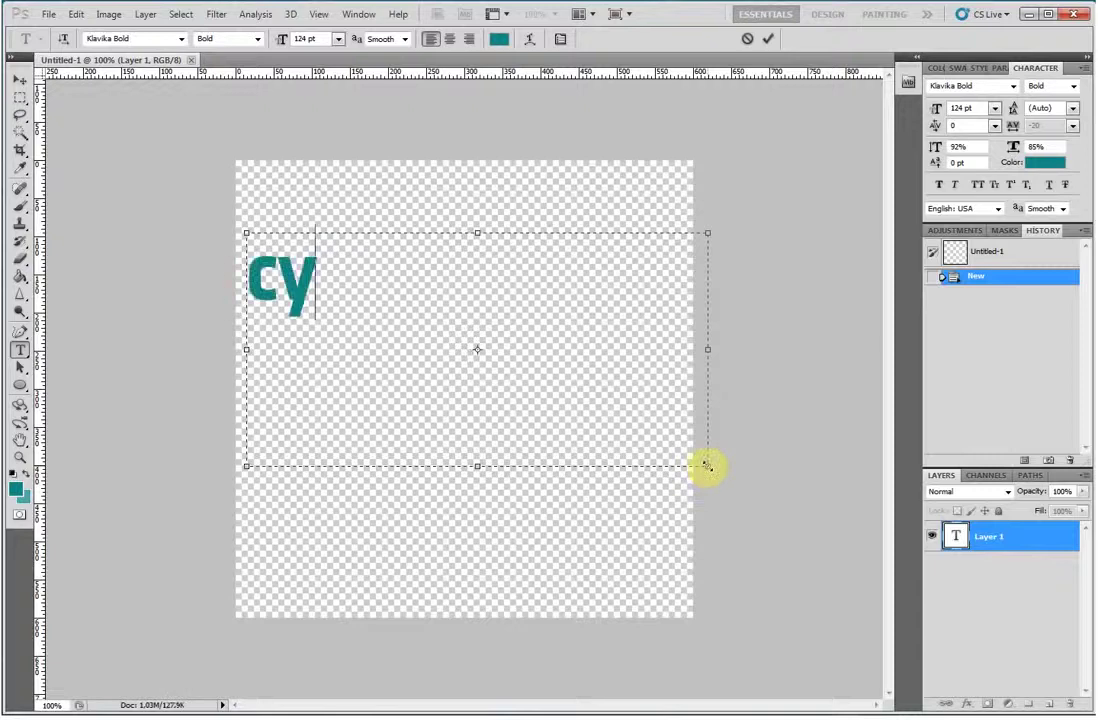
text(berwarrior)
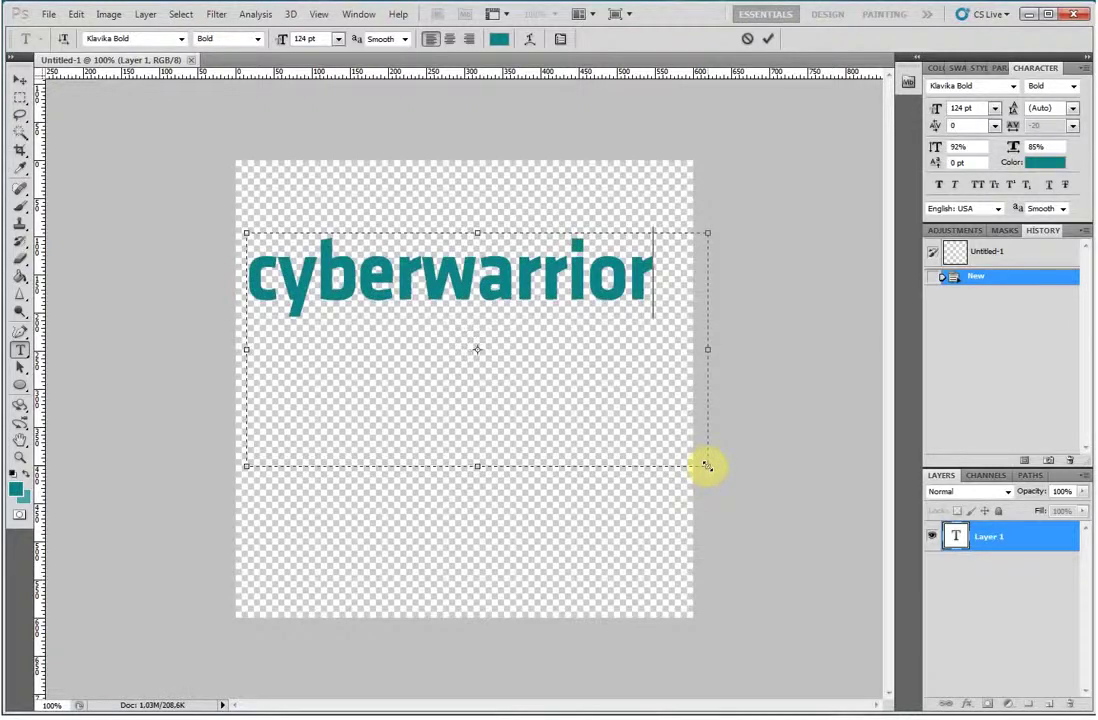
click(19, 82)
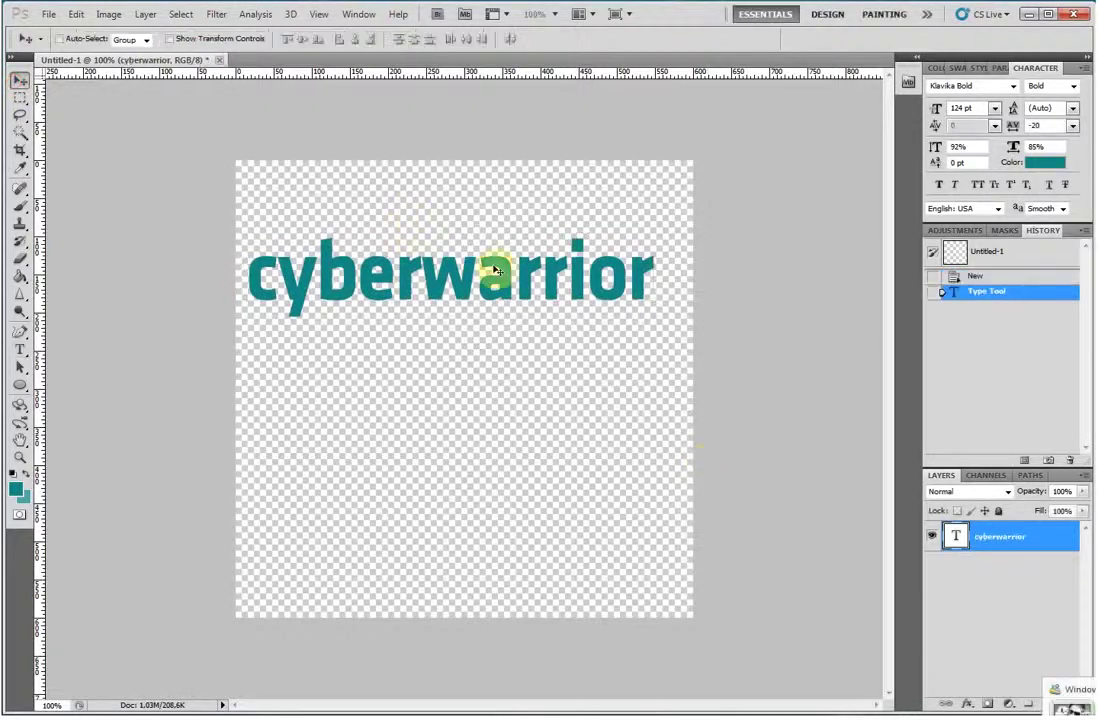
Step: Nudge the cyberwarrior text down and right, then rasterize its type layer
drag(490, 270, 507, 282)
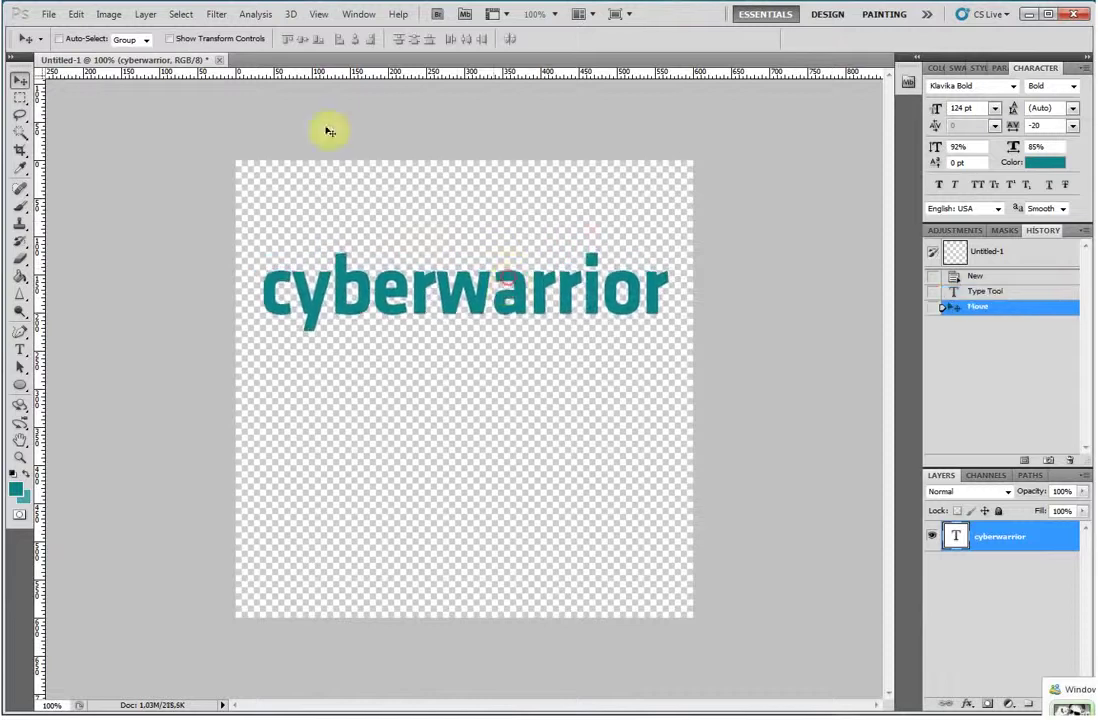
click(80, 15)
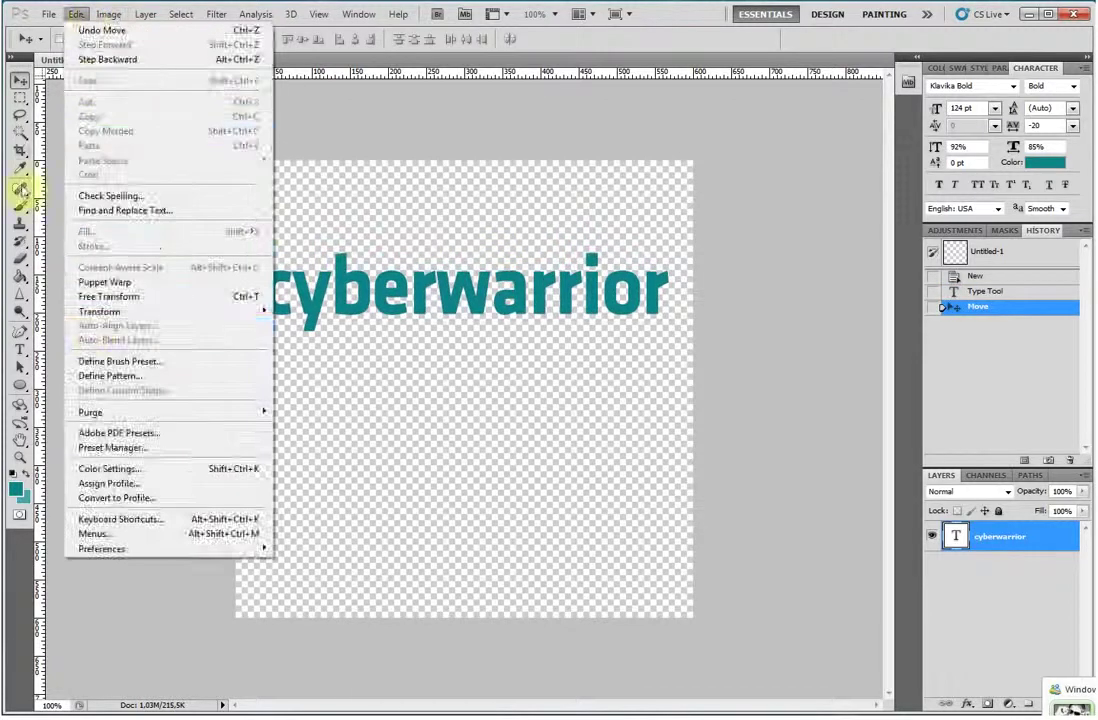
click(19, 206)
click(277, 219)
Step: Slant the text into italics with a Perspective transform and apply it
click(515, 287)
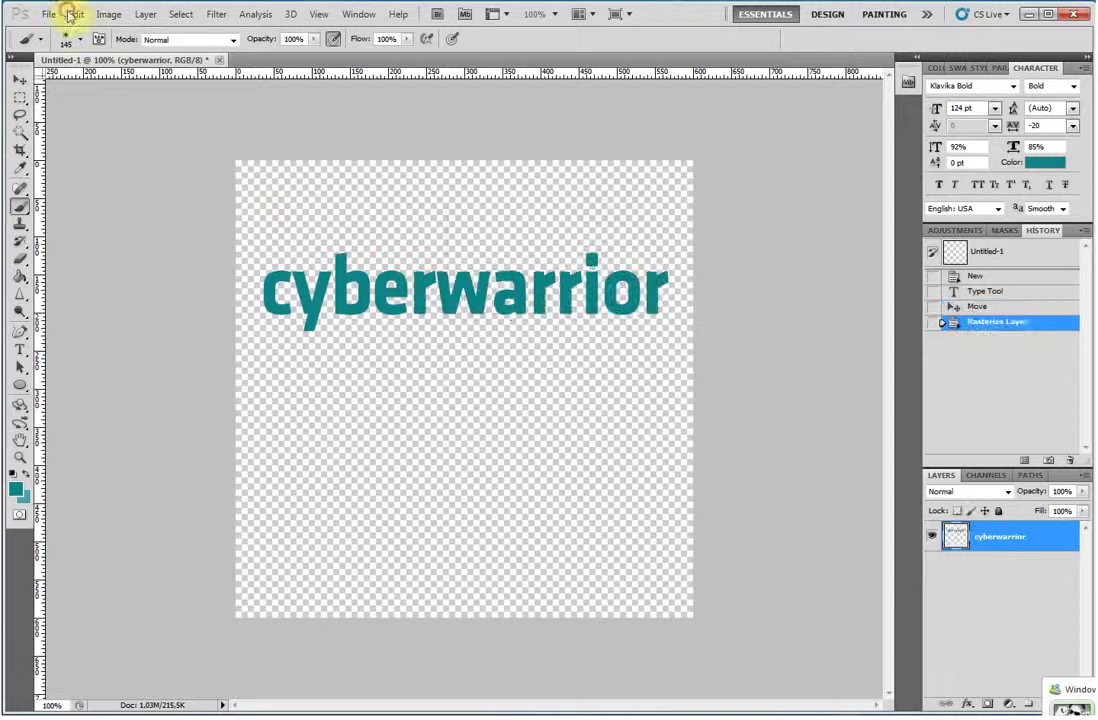
click(76, 14)
mouse_move(99, 311)
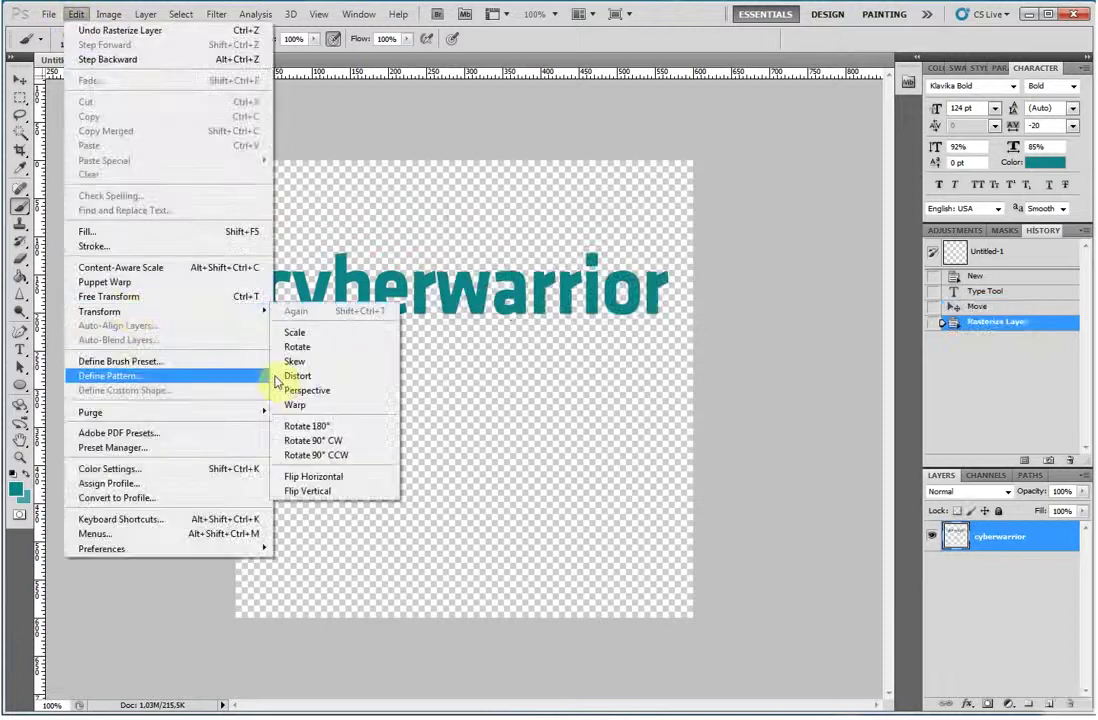
click(316, 389)
drag(667, 331, 696, 338)
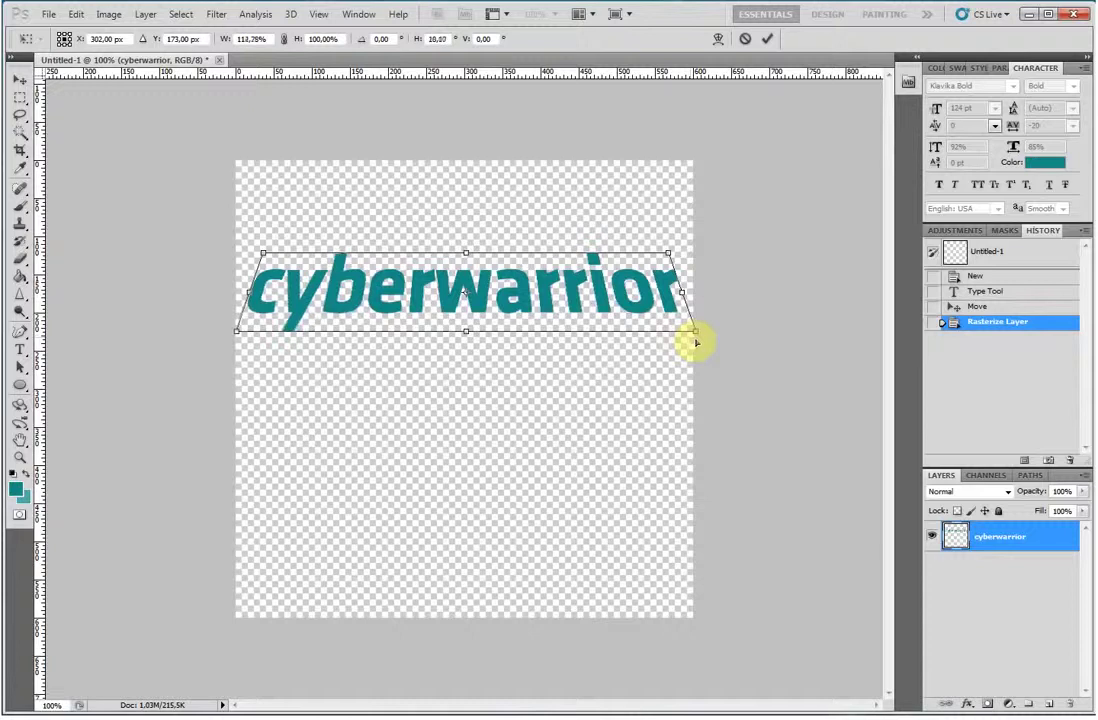
click(20, 82)
click(520, 277)
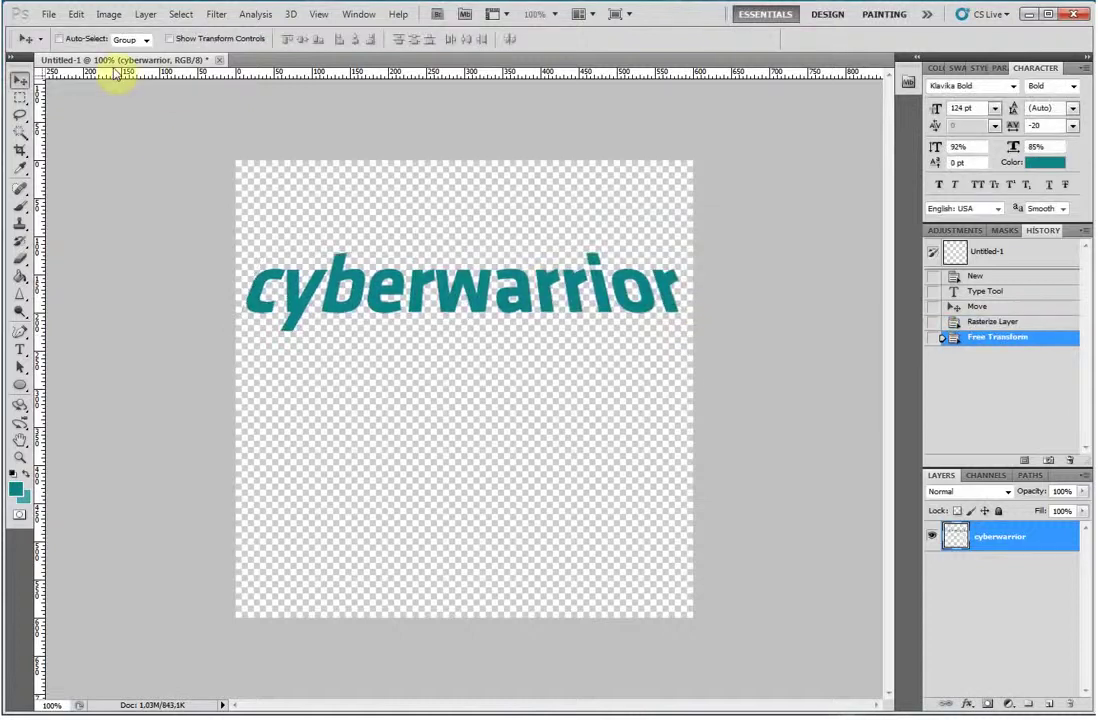
Step: Squash the text shorter with Distort, then add nudged duplicates downward for depth
click(44, 15)
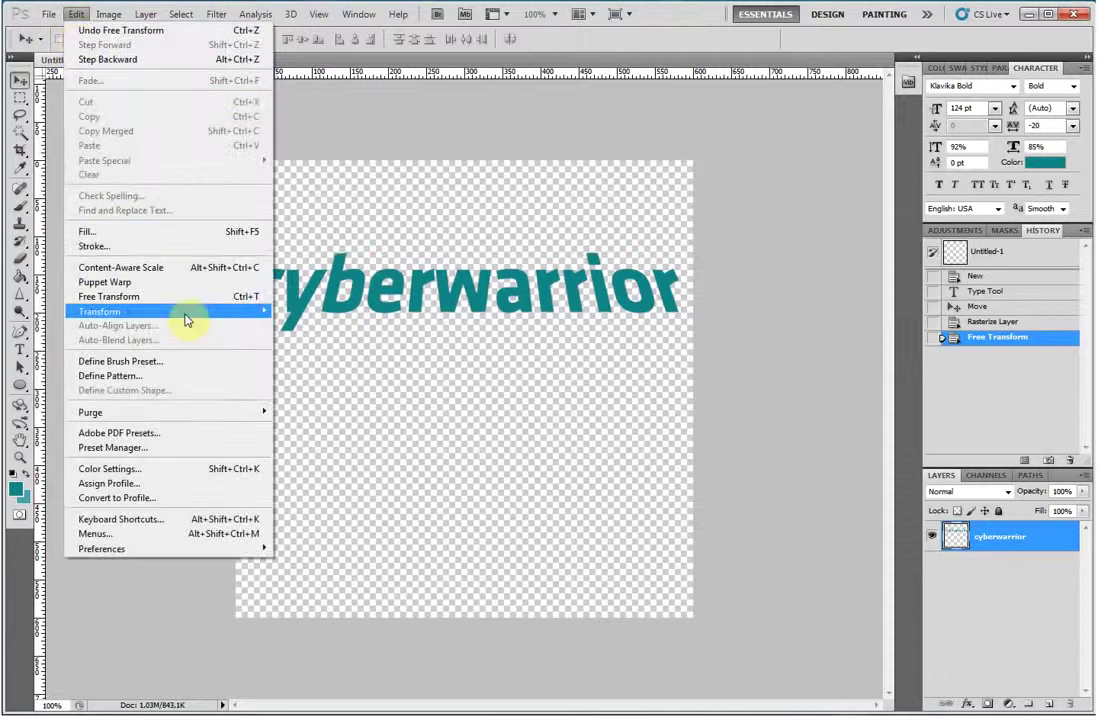
mouse_move(100, 311)
click(306, 376)
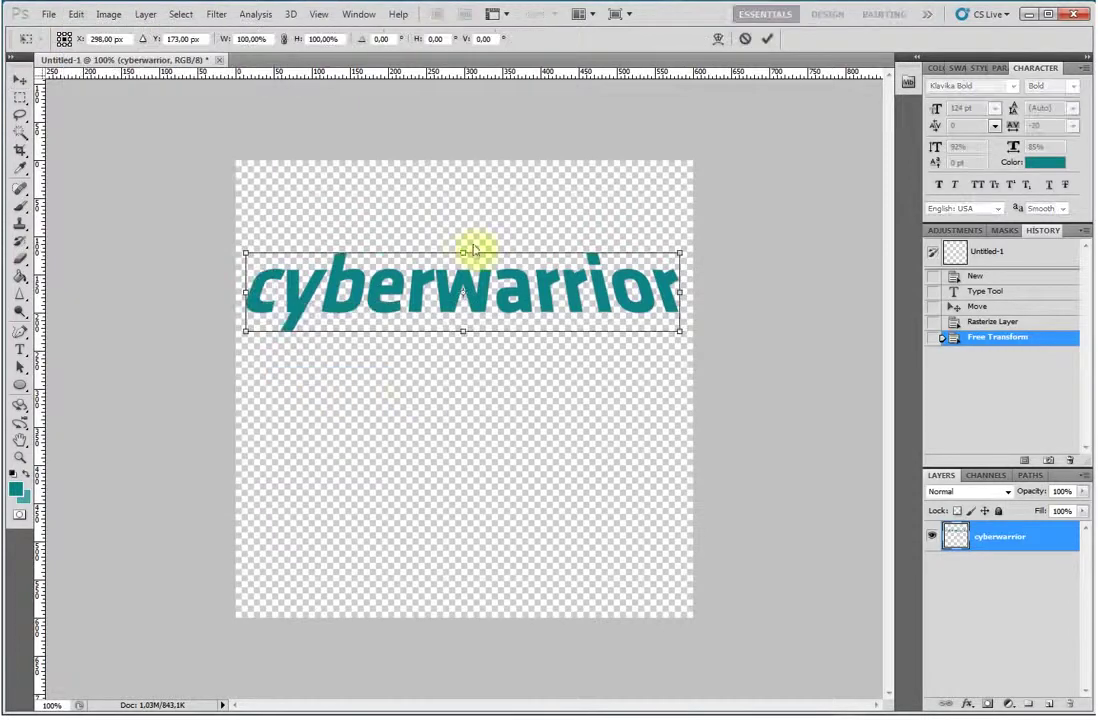
drag(464, 253, 464, 262)
click(19, 79)
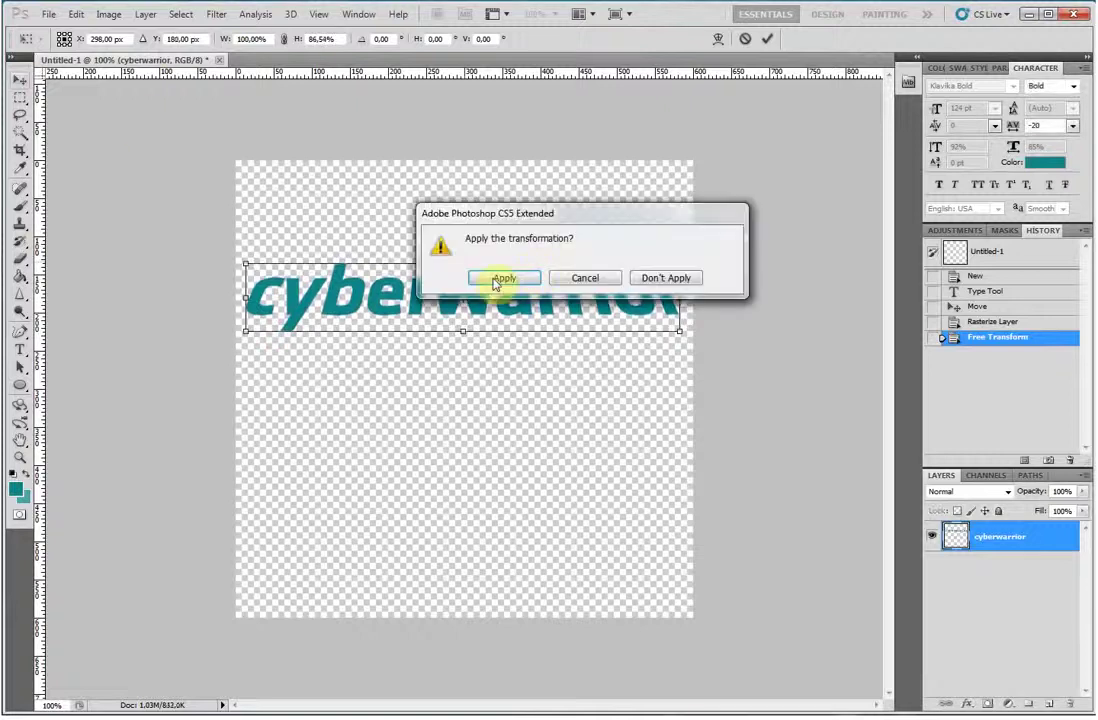
click(502, 277)
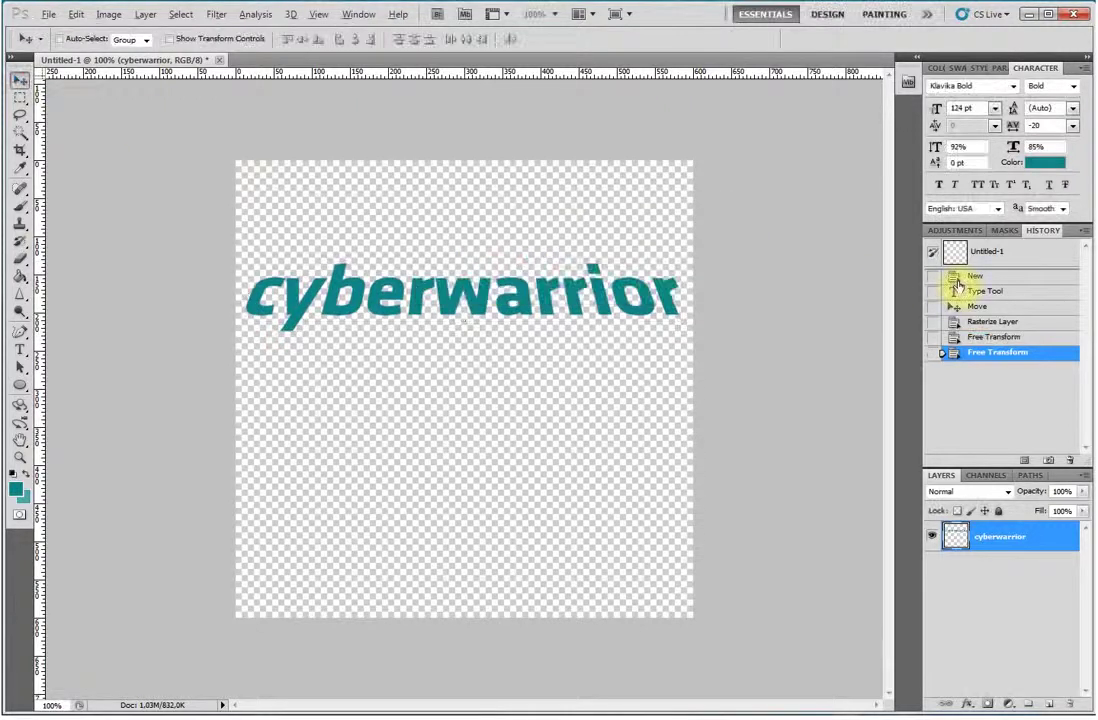
key(alt+Down)
key(alt+Down)
key(alt+Down)
key(alt+Down)
key(alt+Down)
key(alt+Down)
key(alt+Down)
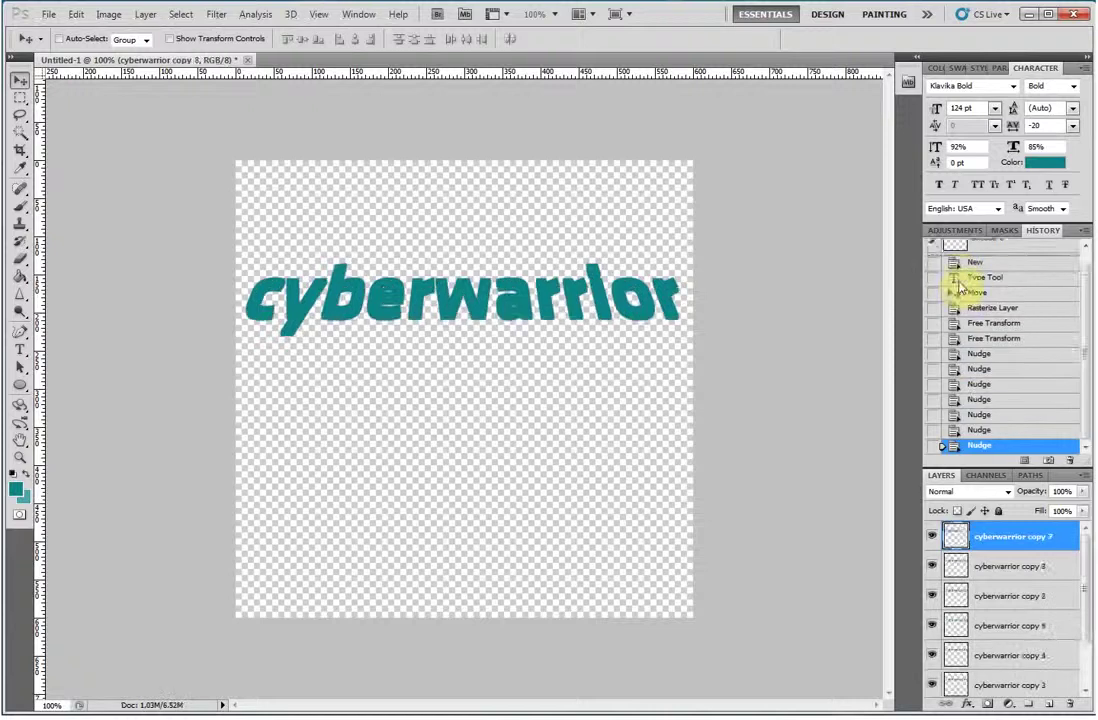
key(alt+Down)
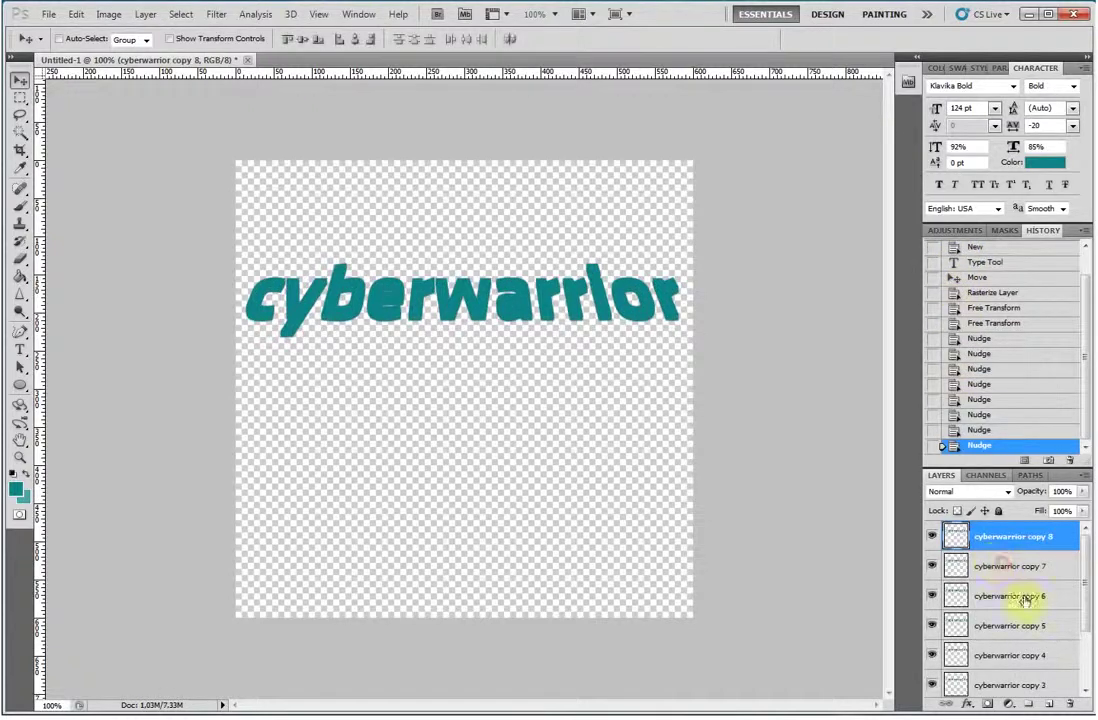
Step: Merge all cyberwarrior copy layers into one 'cyberwarrior copy 8' depth layer below the original
shift+click(1024, 600)
shift+click(1028, 627)
shift+click(1032, 656)
shift+click(1039, 685)
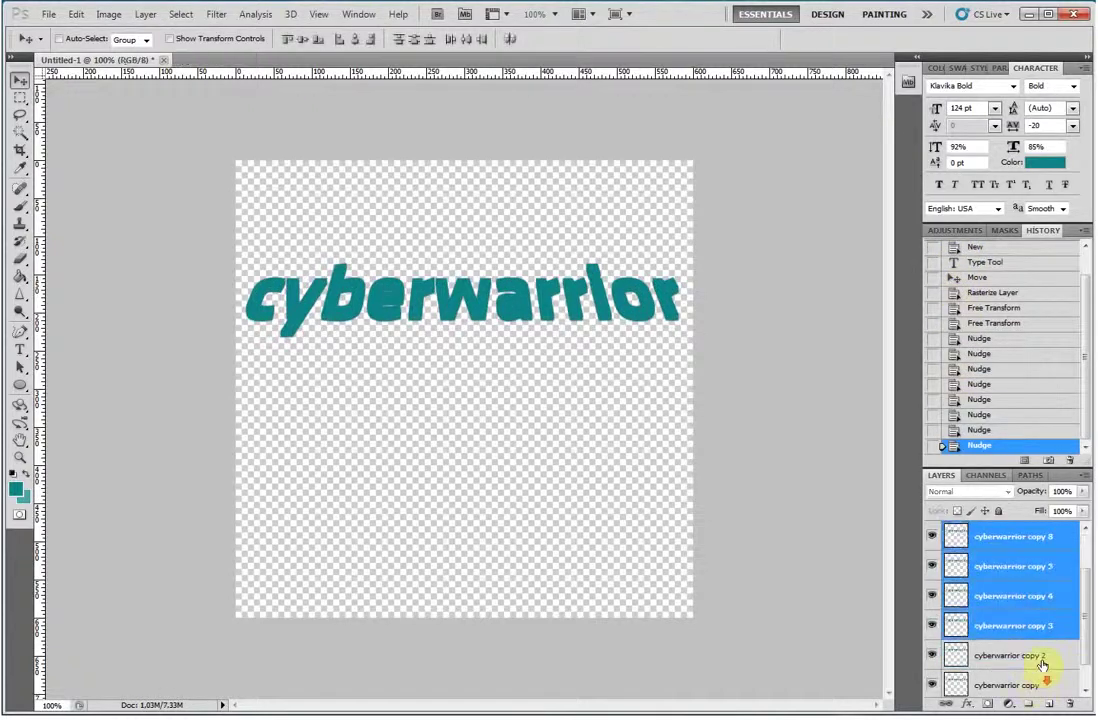
shift+click(1043, 684)
key(ctrl+e)
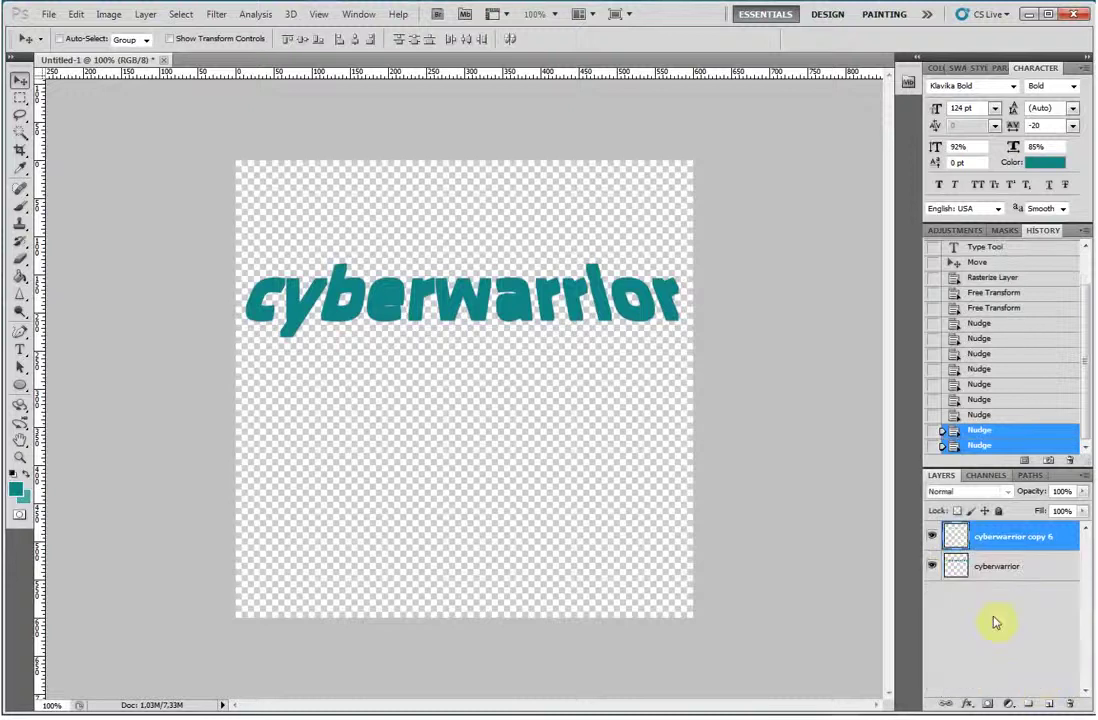
right_click(960, 532)
Step: Add a Gradient Overlay using the olive Dreamweaver CS3 gradient to the cyberwarrior layer
click(1025, 311)
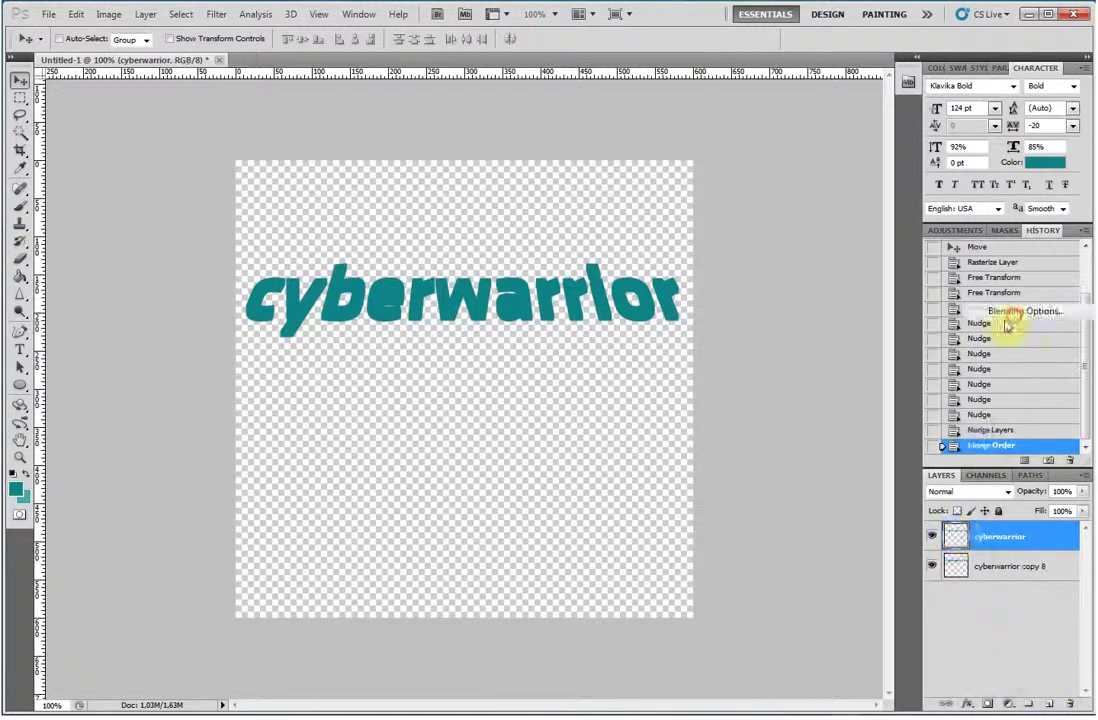
click(601, 568)
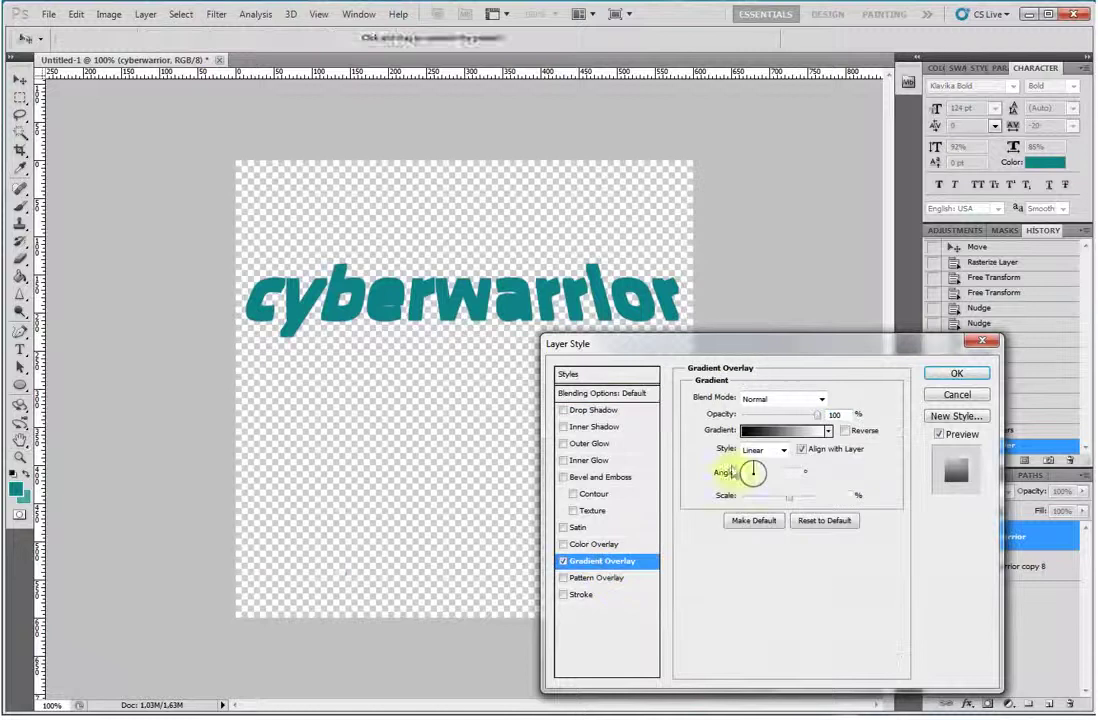
click(770, 431)
click(244, 440)
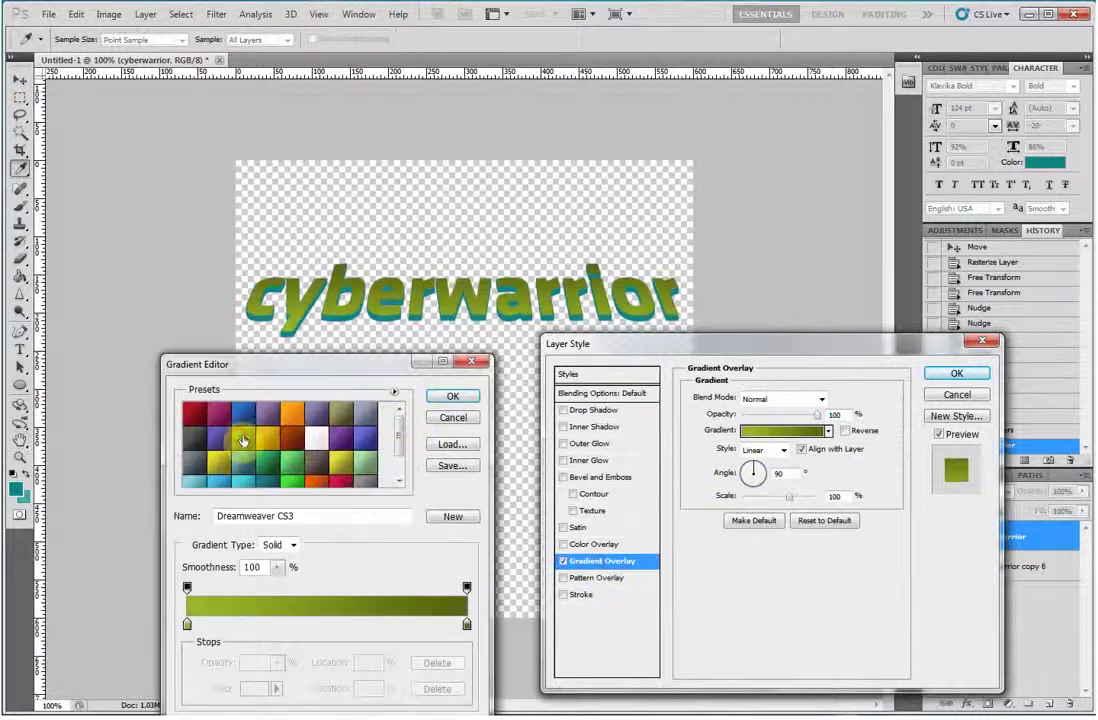
click(265, 438)
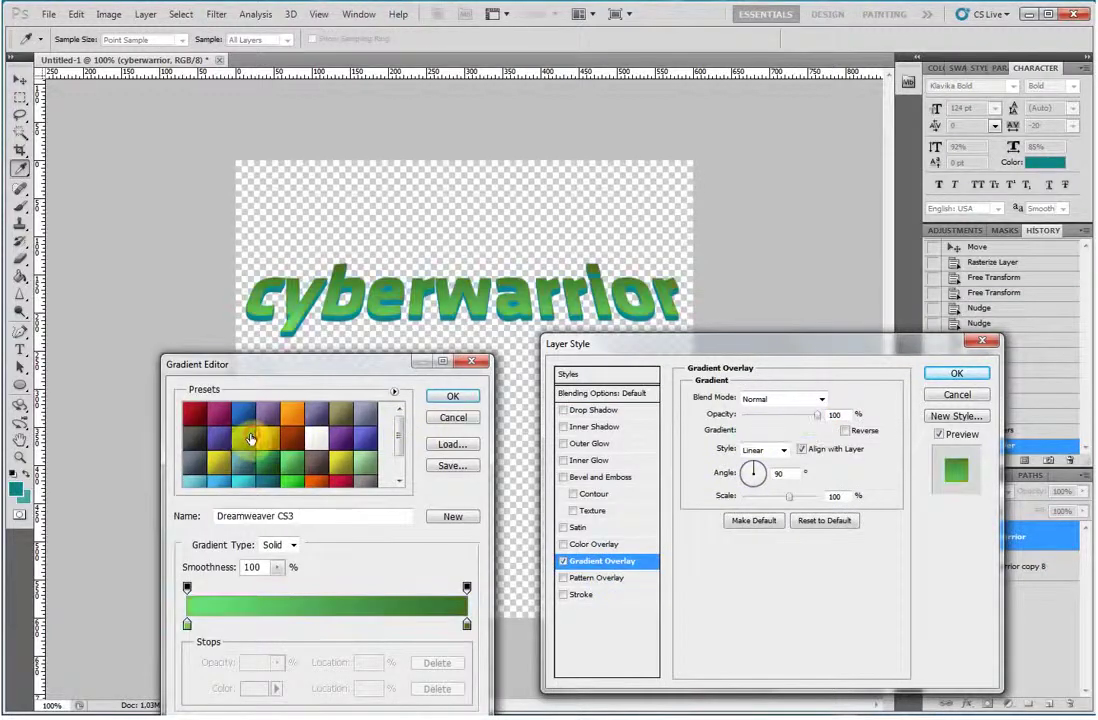
click(245, 440)
click(453, 397)
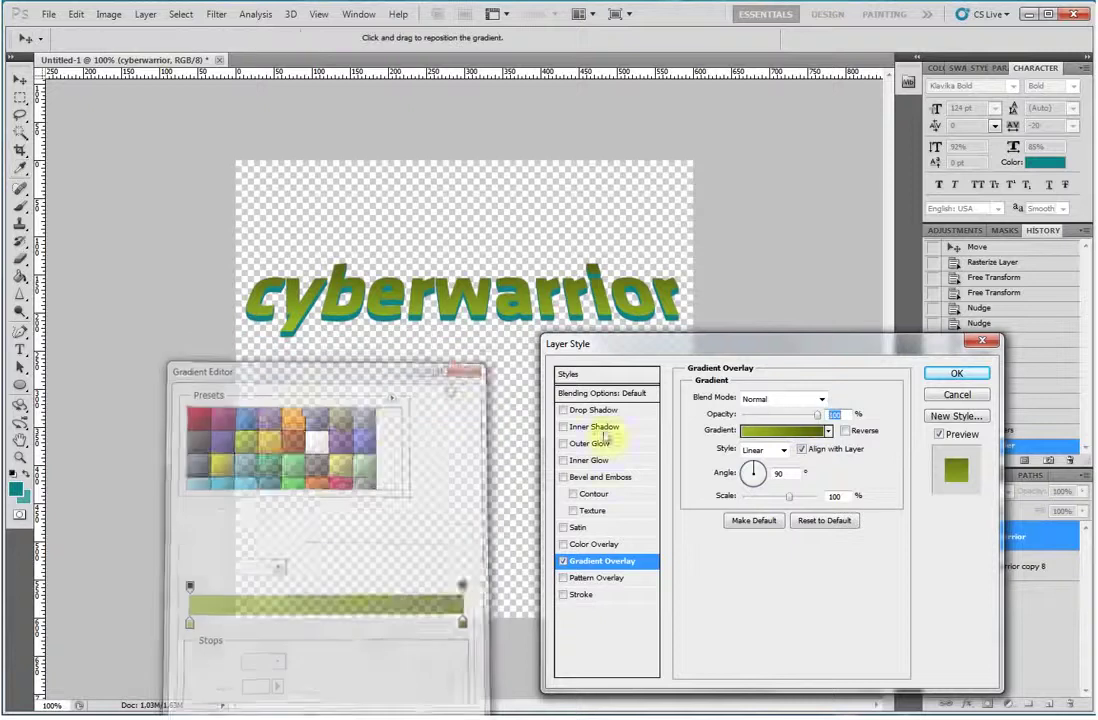
Step: Add an Inner Shadow with distance 1
click(611, 427)
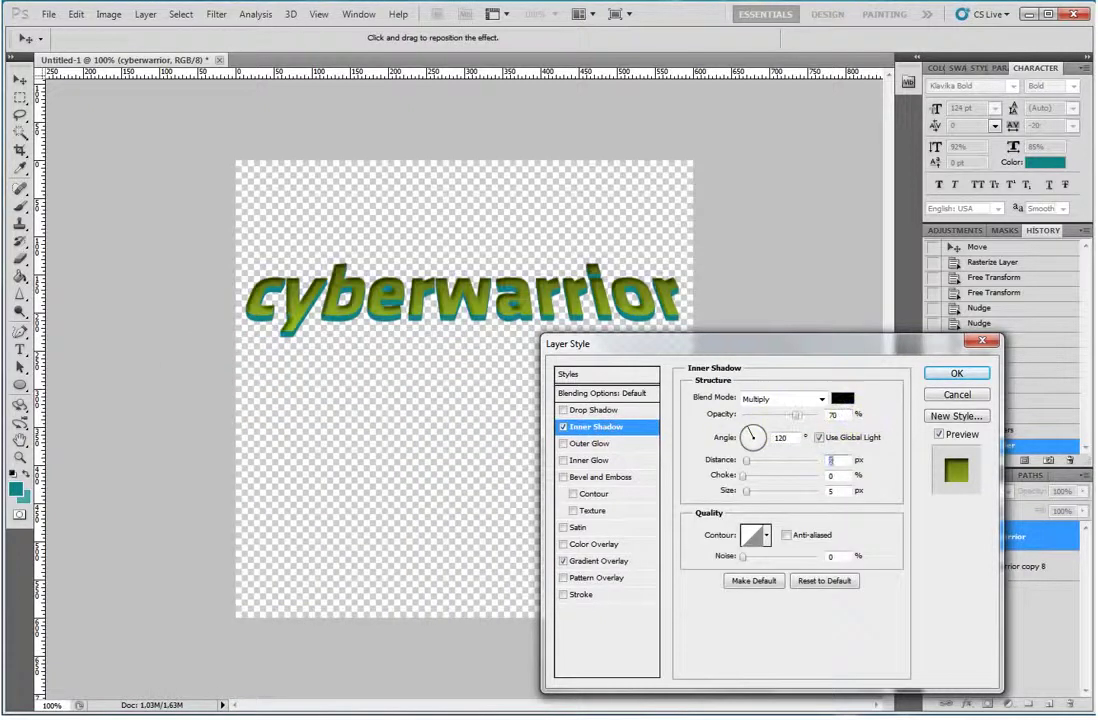
text(1)
key(Tab)
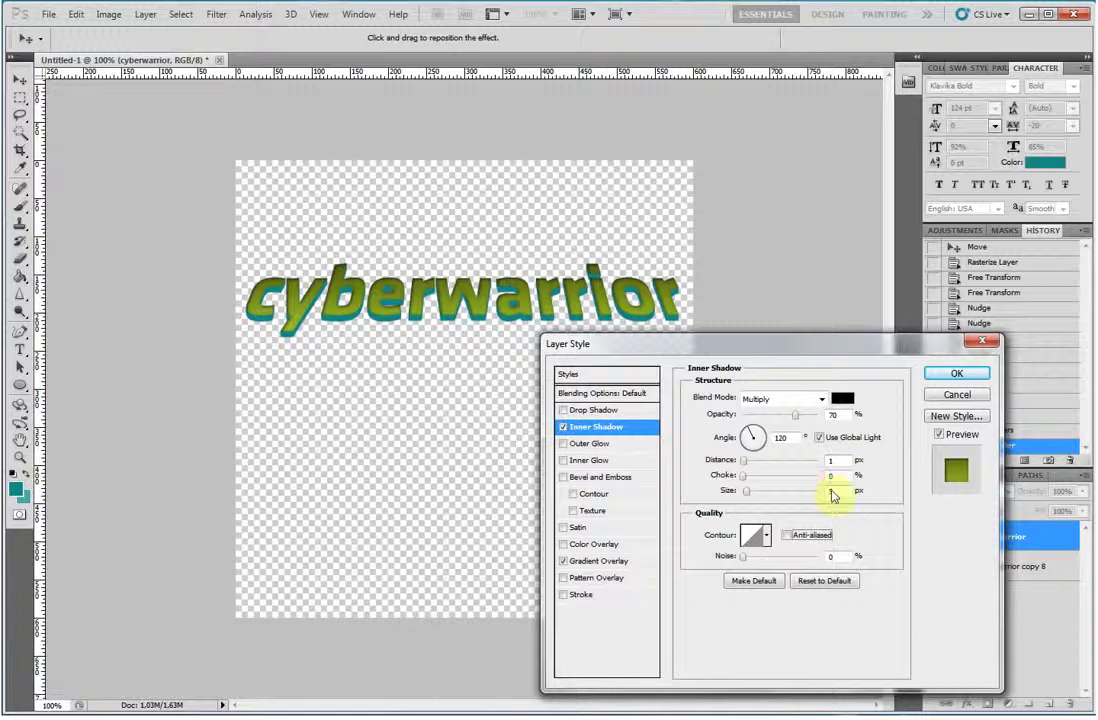
text(1)
Step: Add a white Drop Shadow with Overlay blend mode
click(595, 410)
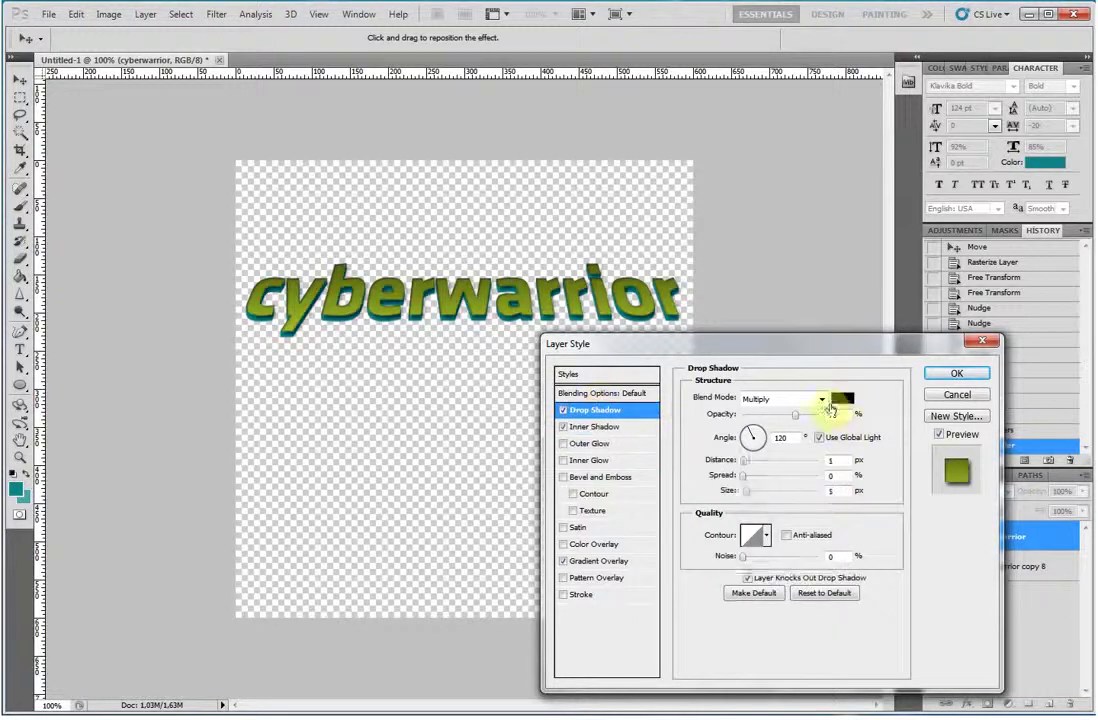
click(824, 400)
click(767, 186)
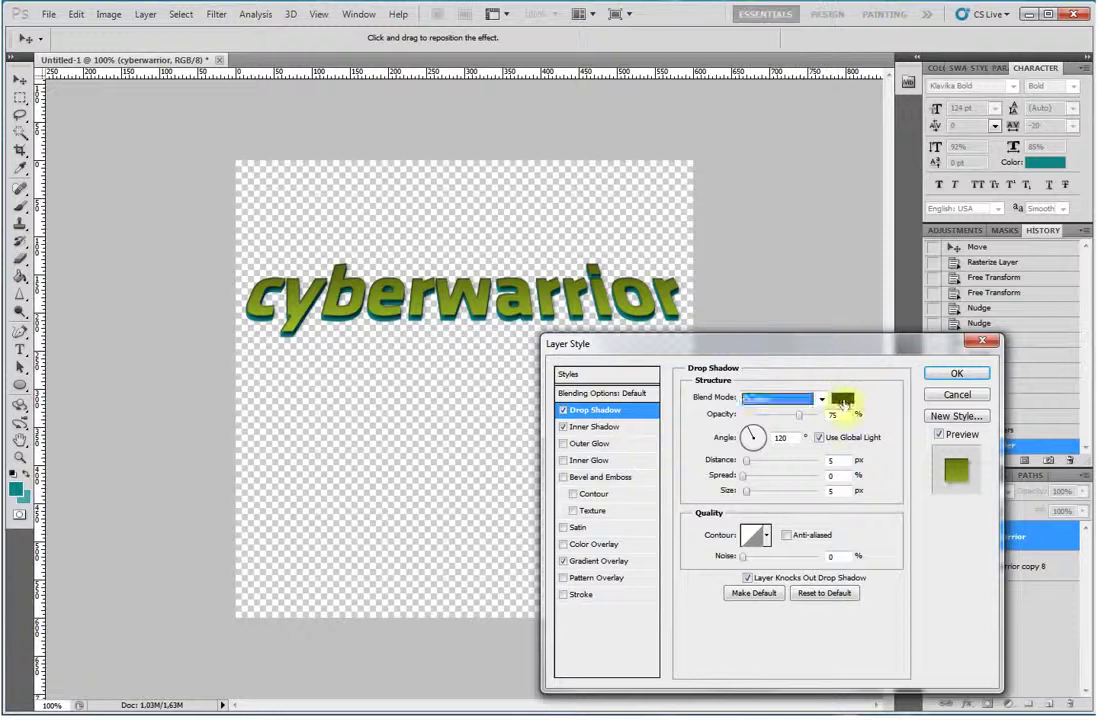
click(842, 398)
key(Return)
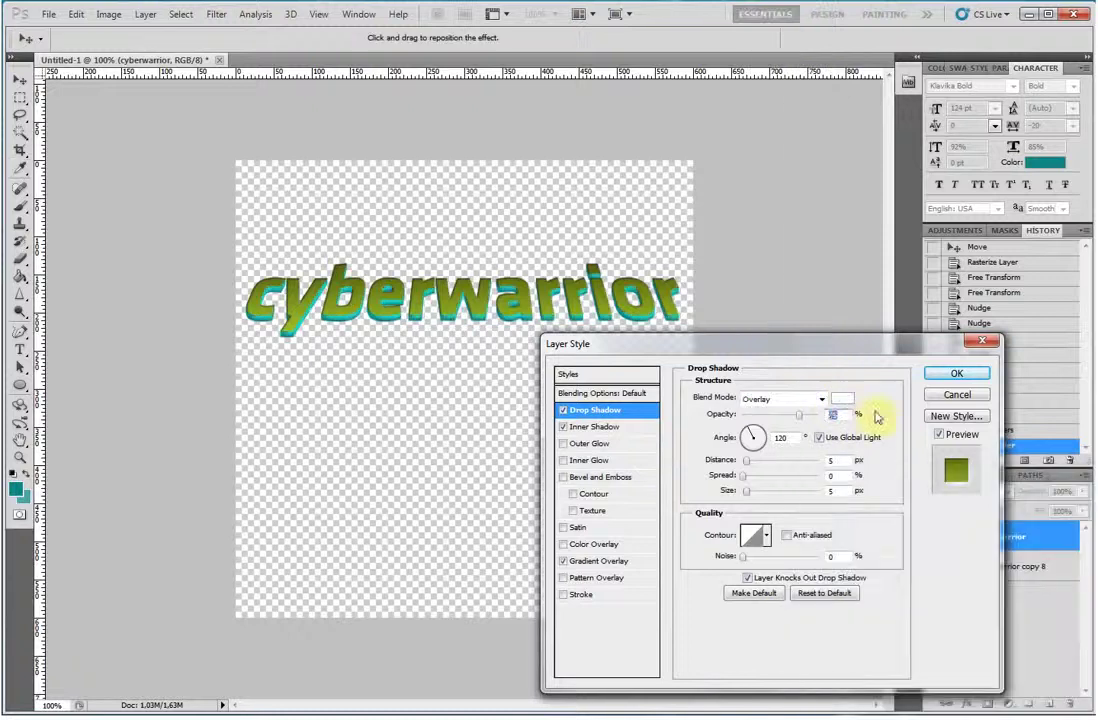